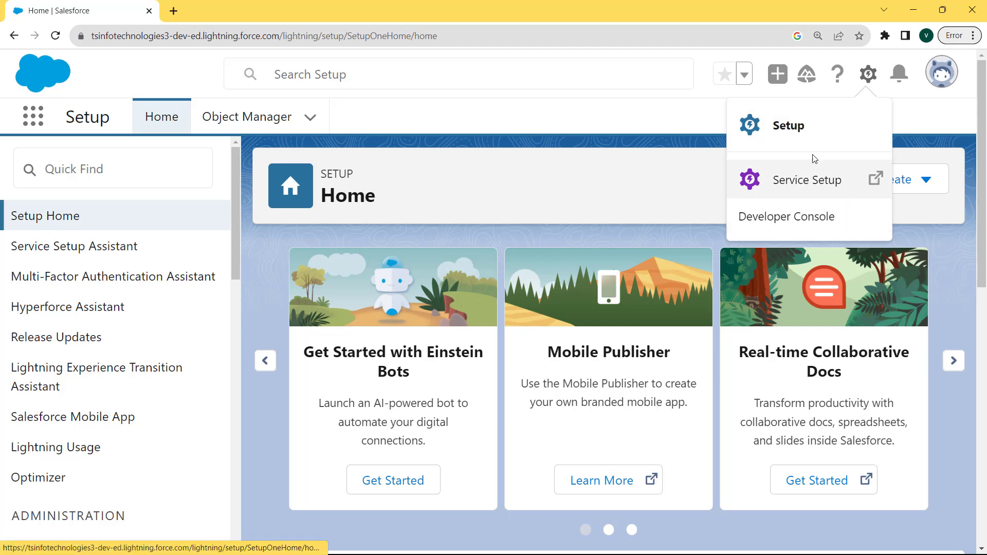
# - Open Setup's Object Manager and start a new action for the Account object under Buttons, Links, and Actions
pyautogui.click(783, 135)
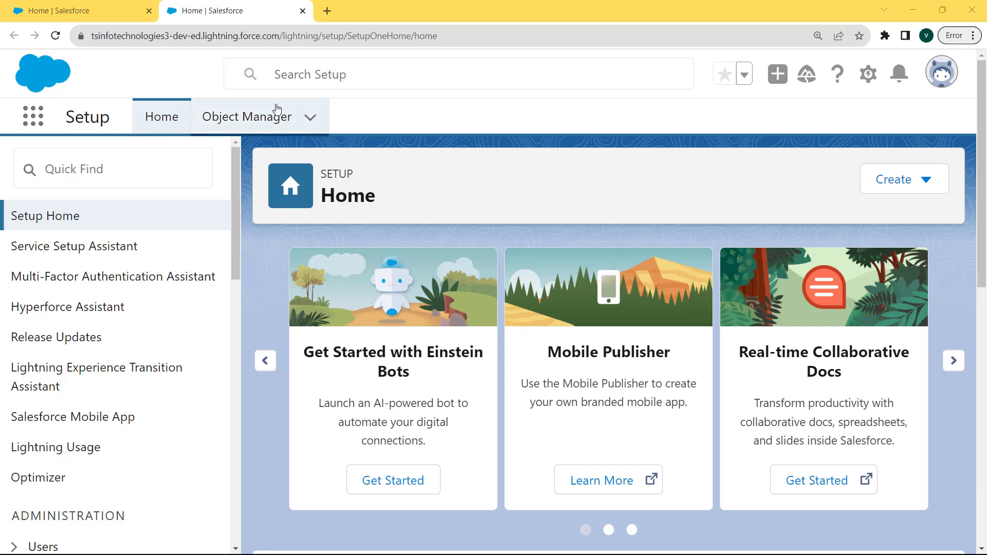
pyautogui.click(254, 118)
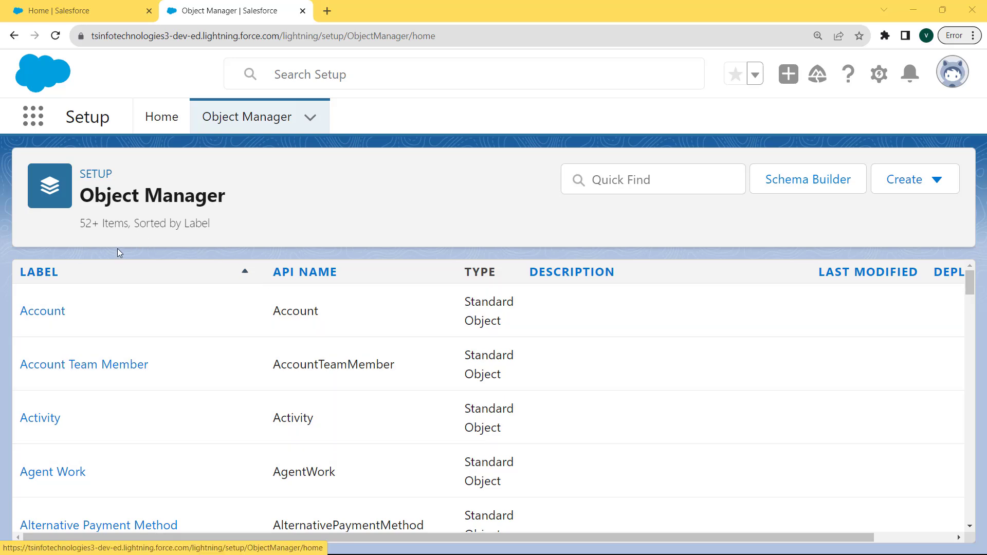
pyautogui.click(54, 314)
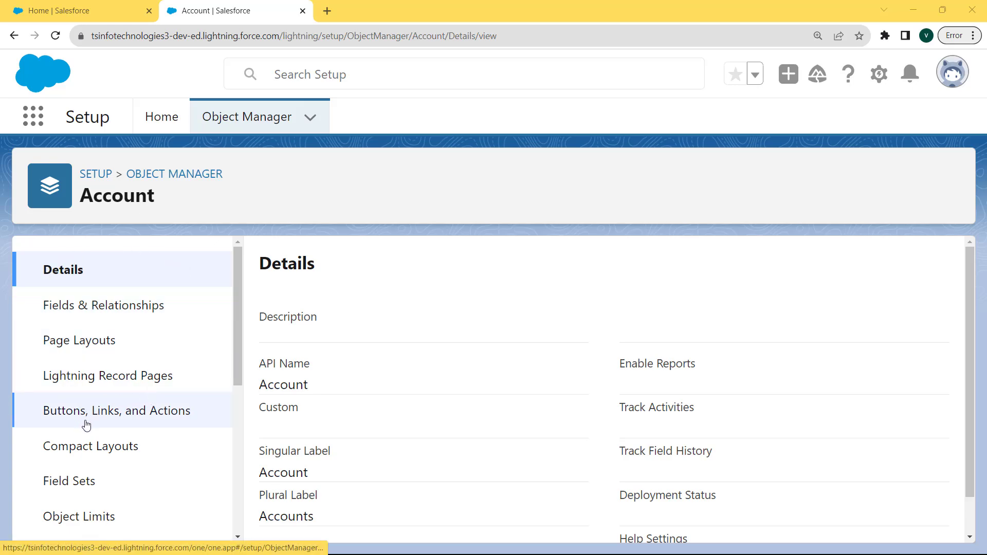
pyautogui.click(143, 412)
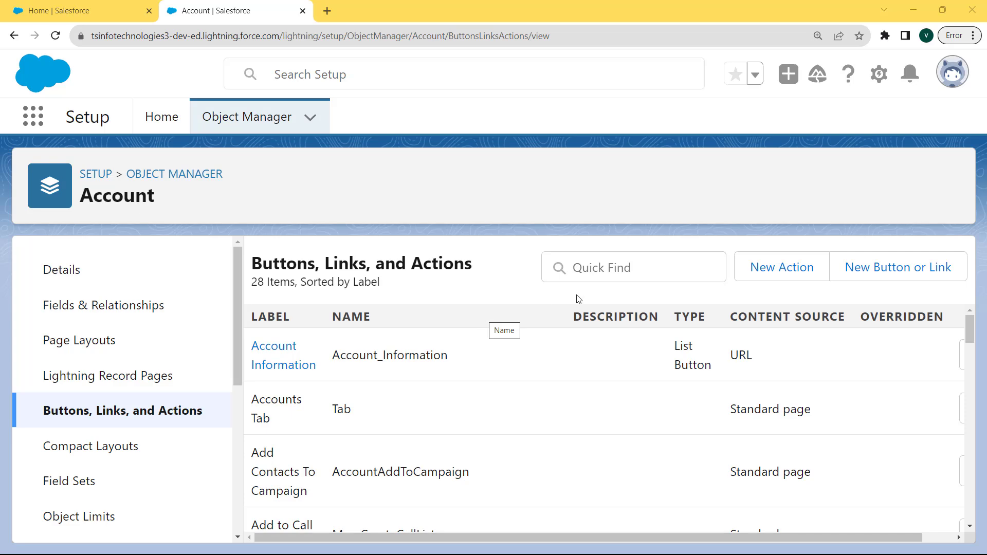
pyautogui.click(783, 271)
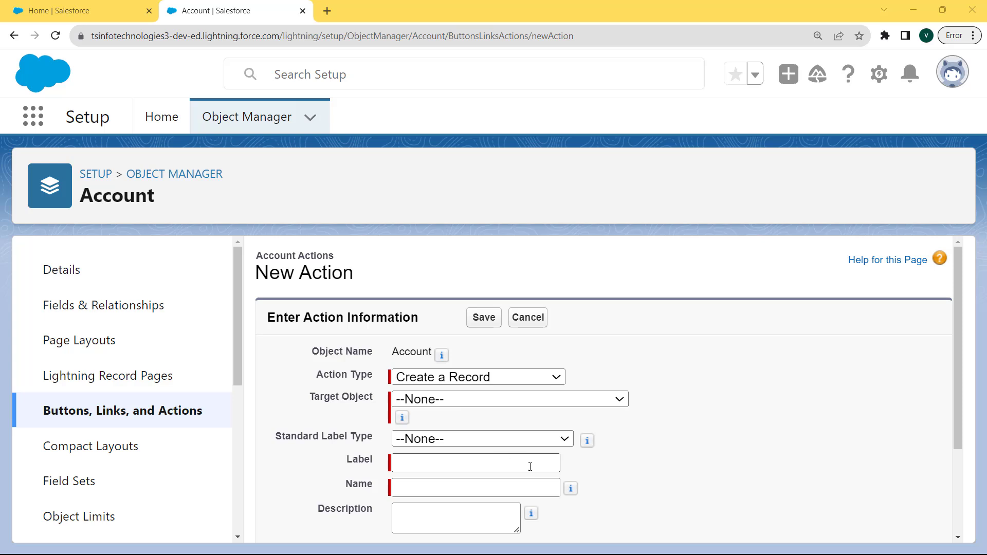
# - Set the new action's type to Update a Record and review the standard label type options
pyautogui.click(490, 379)
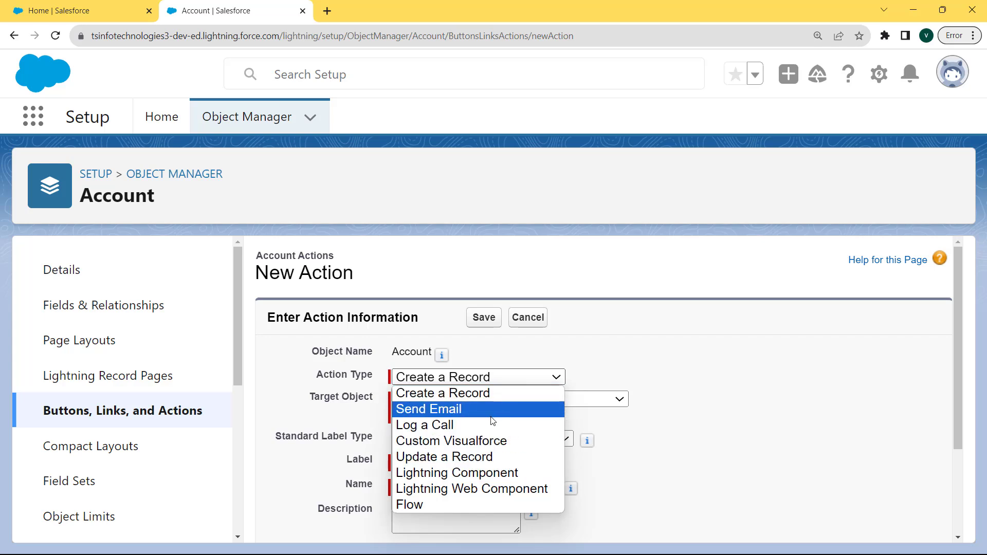
pyautogui.click(473, 458)
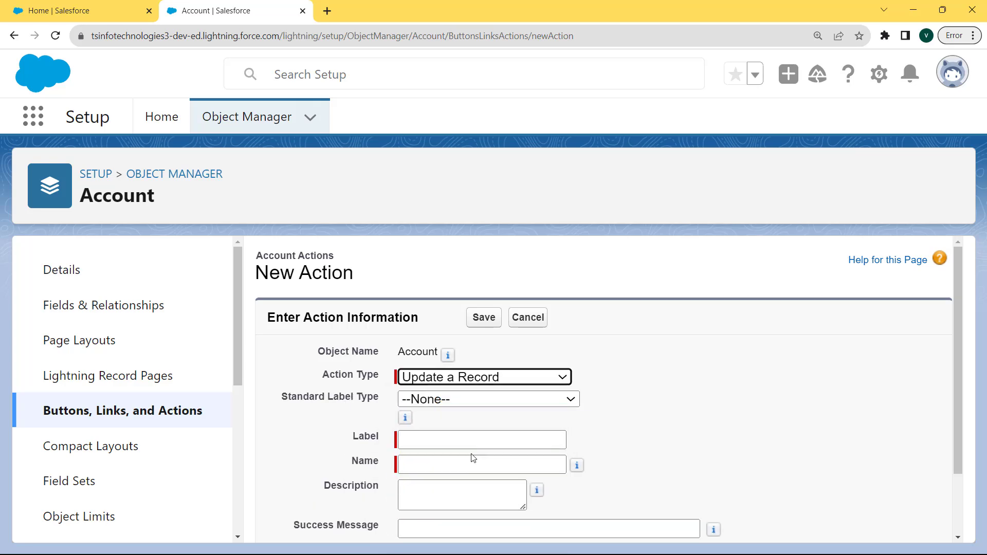
pyautogui.click(484, 401)
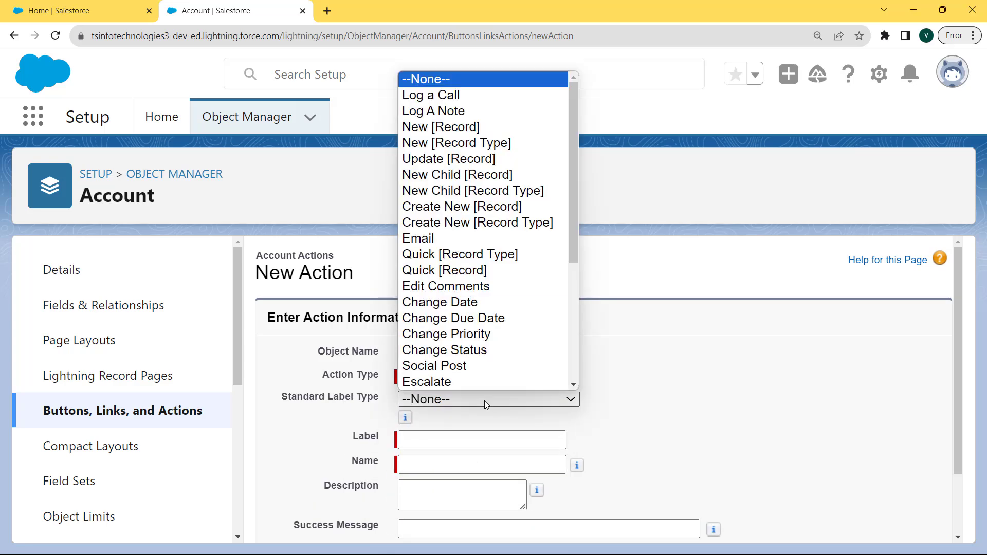
pyautogui.scroll(-1, 494, 384)
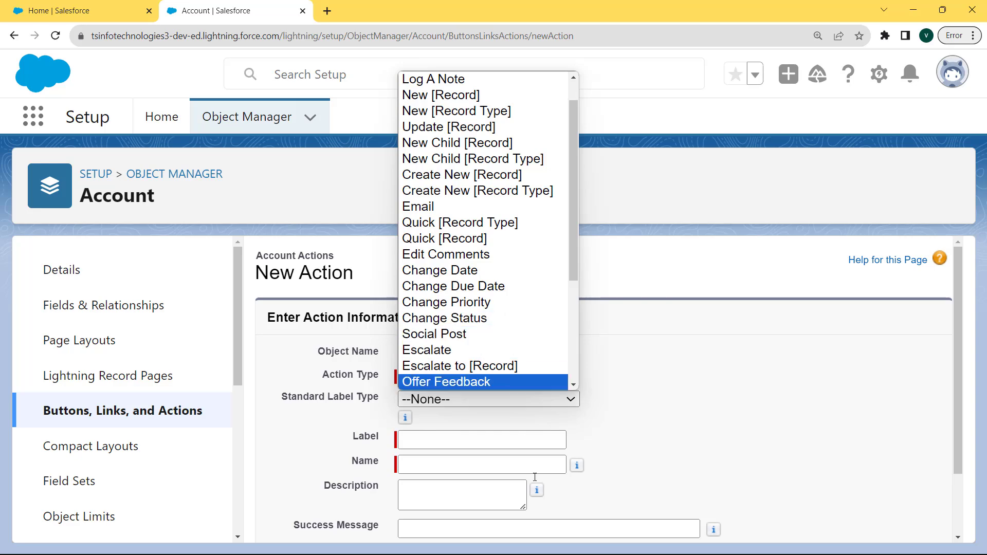
# - Label the action Update Account Record with the name Update_Account_Record, leaving the description and success message empty
pyautogui.click(485, 442)
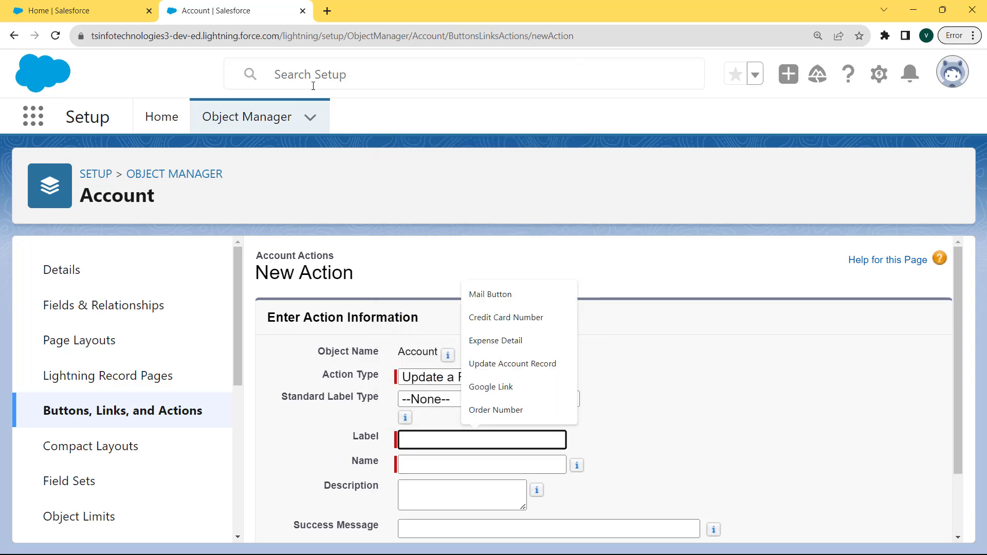
pyautogui.click(513, 364)
pyautogui.moveTo(543, 440); pyautogui.dragTo(401, 440)
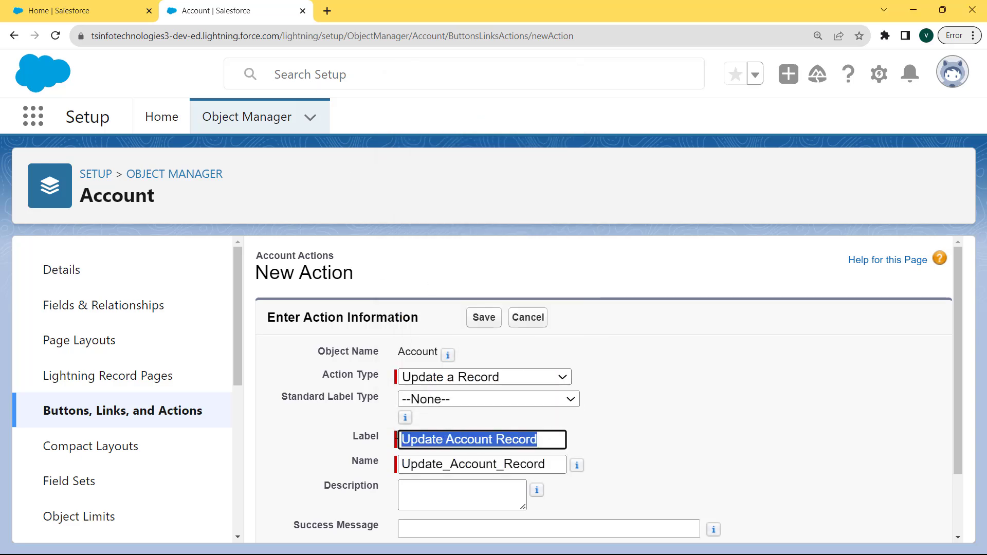
pyautogui.click(553, 467)
pyautogui.moveTo(553, 467); pyautogui.dragTo(400, 459)
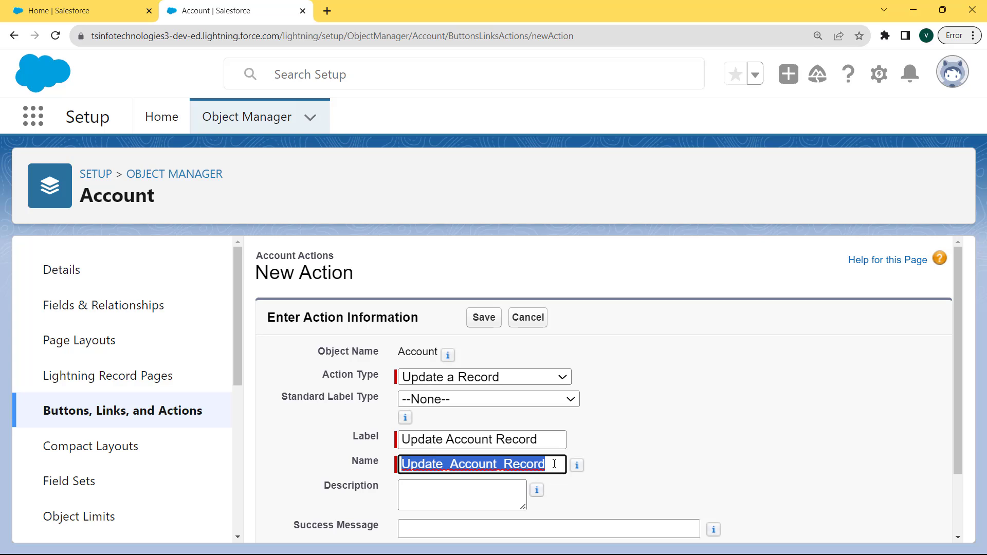
pyautogui.click(421, 496)
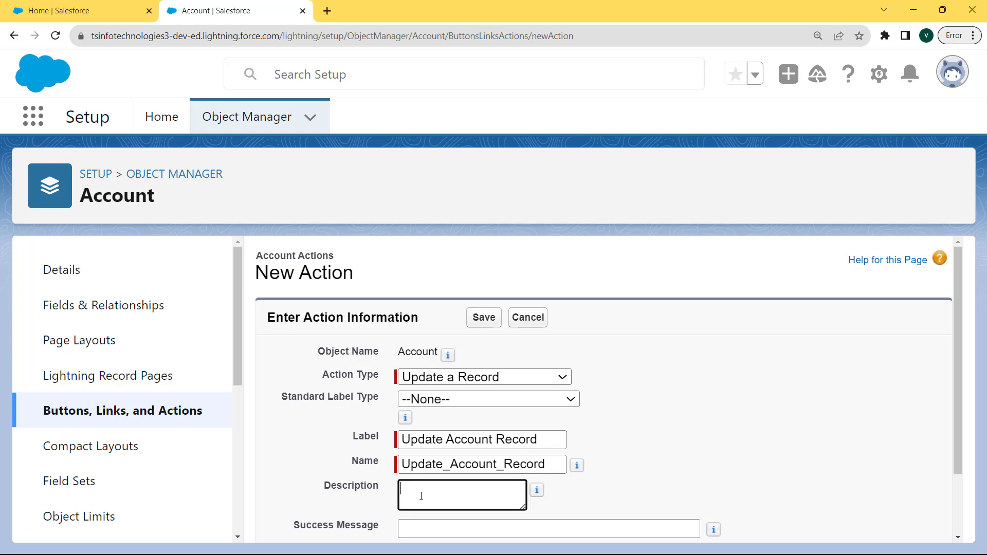
pyautogui.click(420, 526)
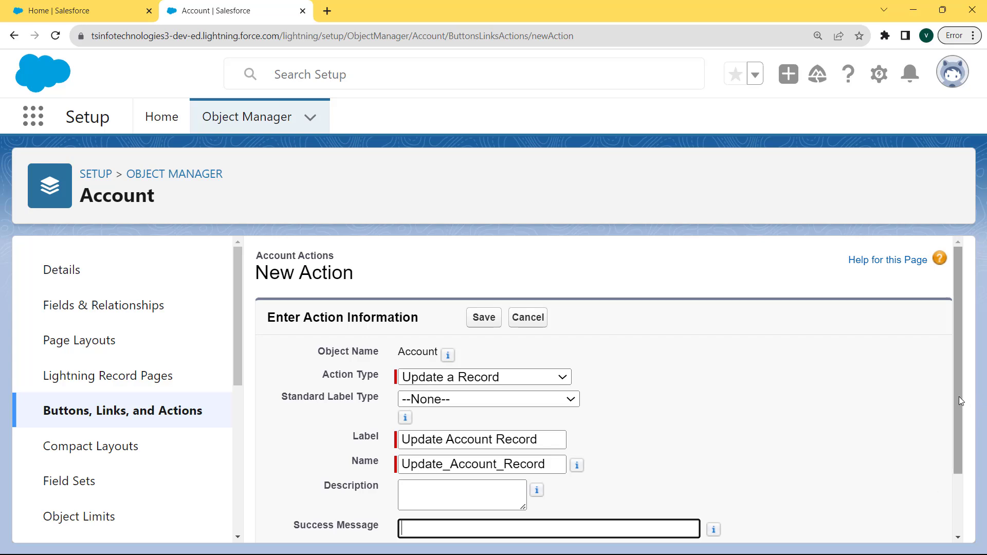
# - Save the new action and save its field layout with the default Account fields
pyautogui.moveTo(958, 396); pyautogui.dragTo(962, 446)
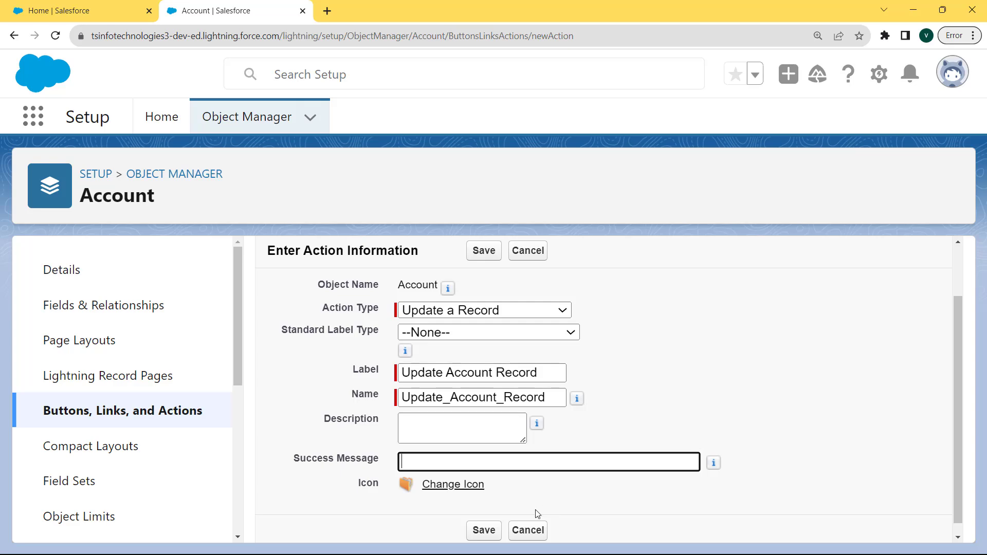
pyautogui.click(482, 532)
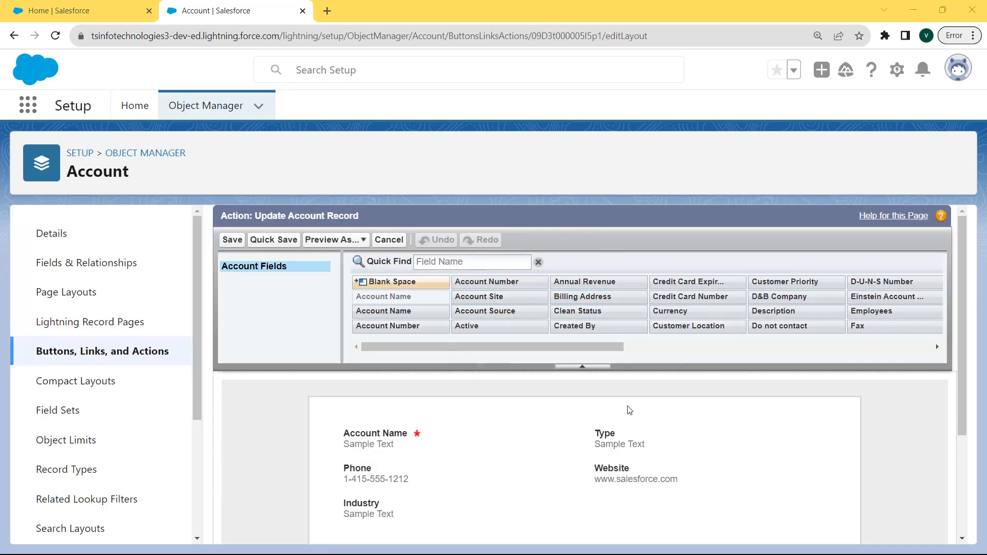
pyautogui.moveTo(573, 450)
pyautogui.click(233, 240)
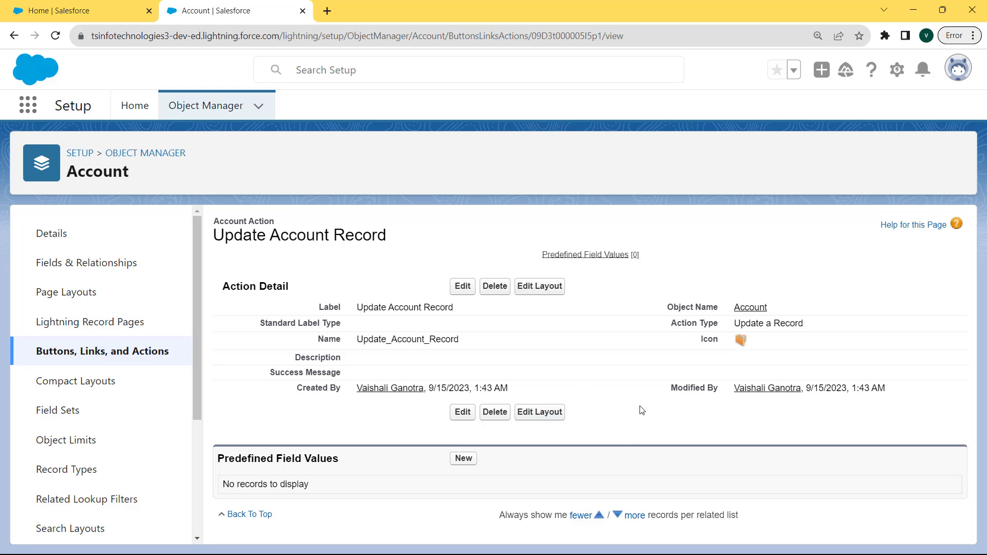
# - Add the Update Account Record action to the Mobile & Lightning actions of the Account Layout page layout and save it
pyautogui.click(100, 297)
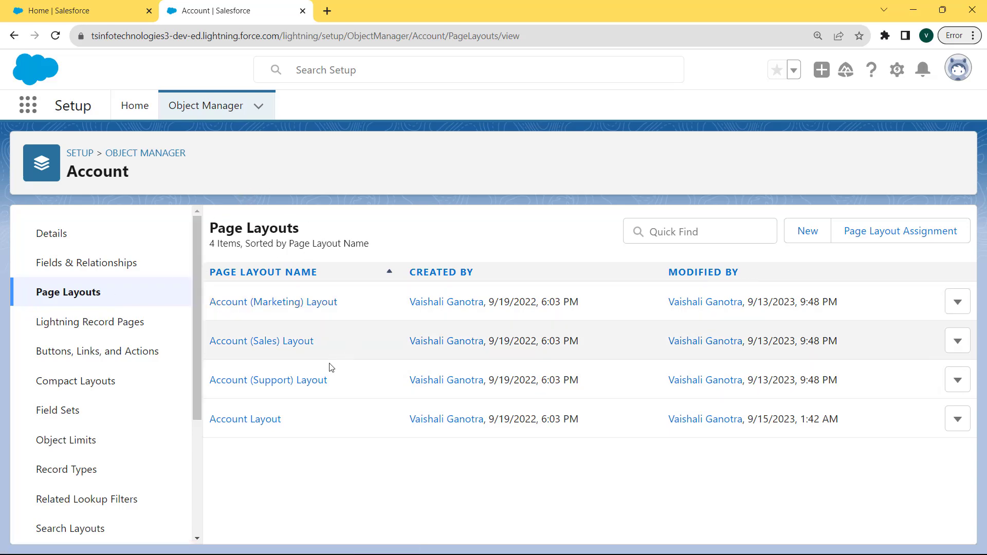
pyautogui.click(257, 420)
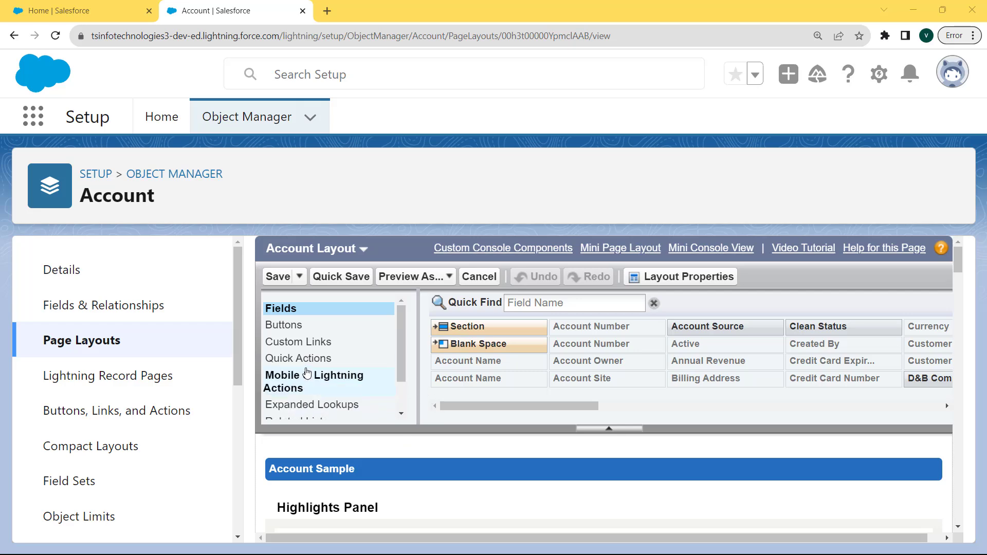
pyautogui.click(308, 381)
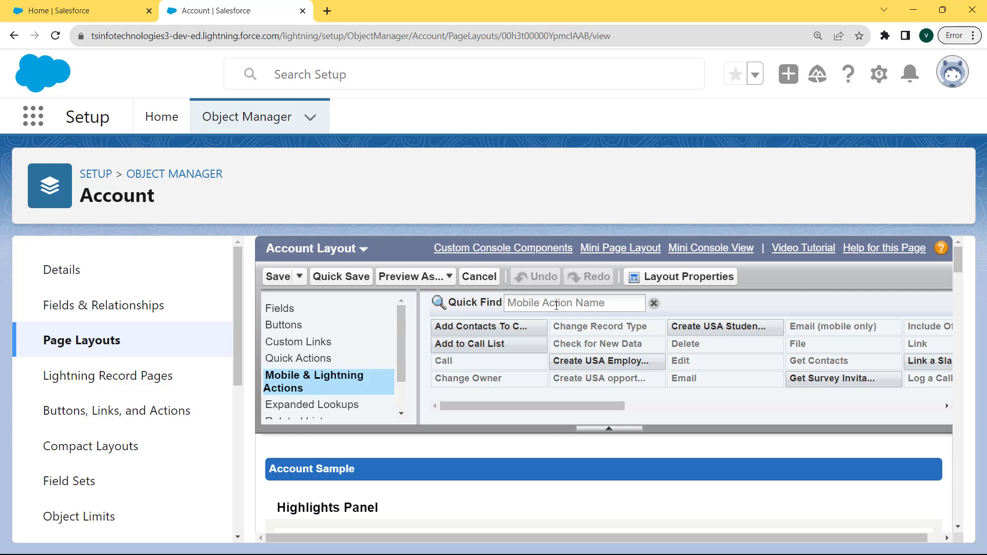
pyautogui.click(556, 305)
pyautogui.write('Update')
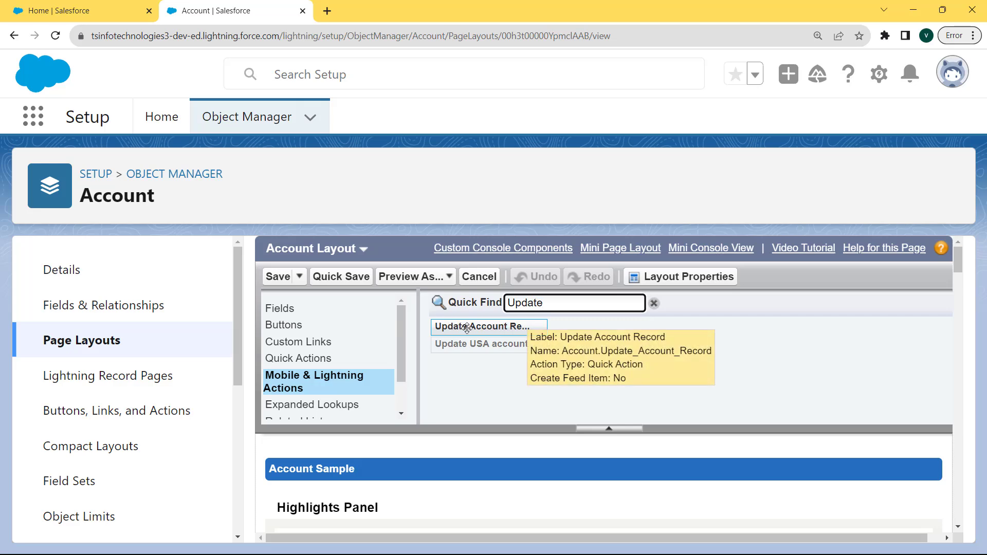
pyautogui.moveTo(467, 328); pyautogui.dragTo(543, 486)
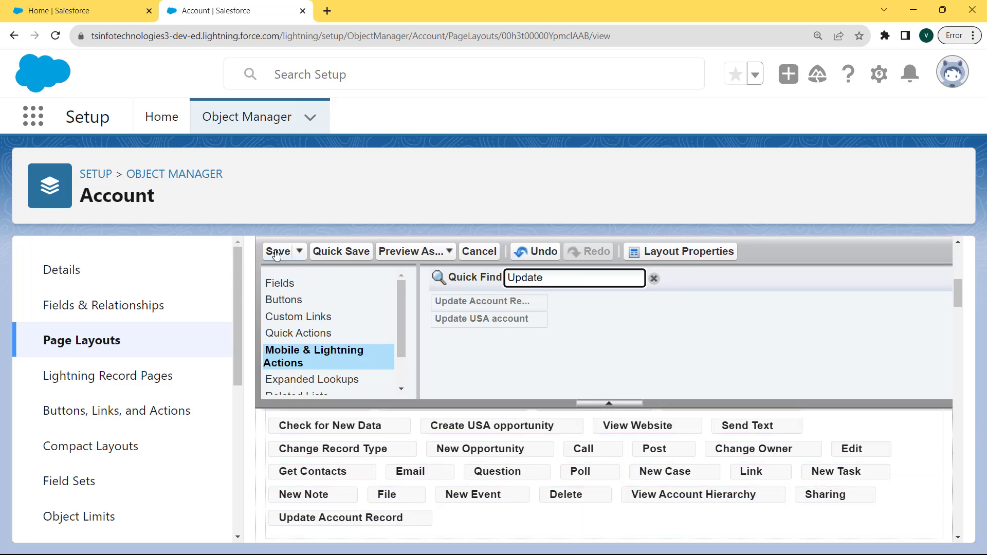
pyautogui.click(277, 252)
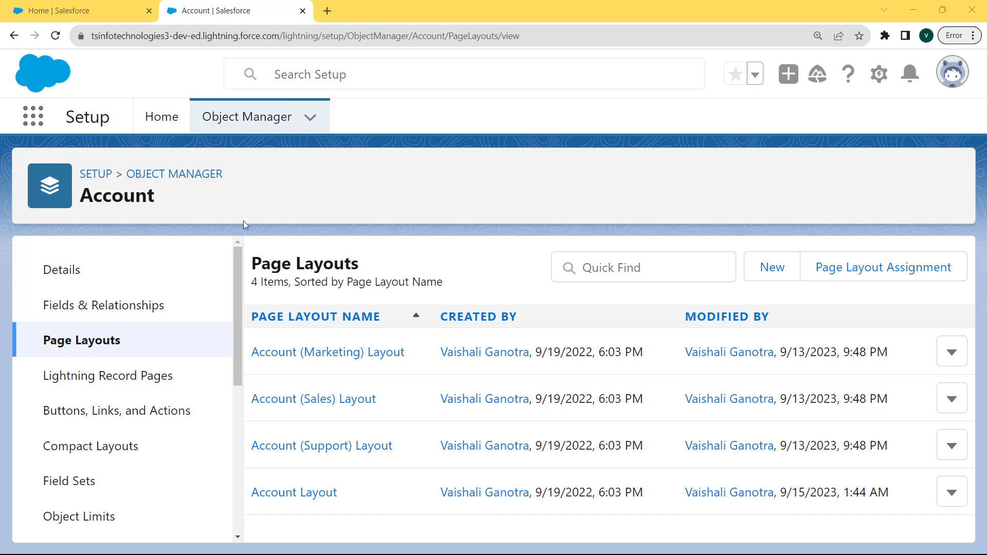
# - Find Accounts through an app and item search for "account" and open the Burlington Textiles Corp of America record
pyautogui.click(33, 122)
pyautogui.write('account')
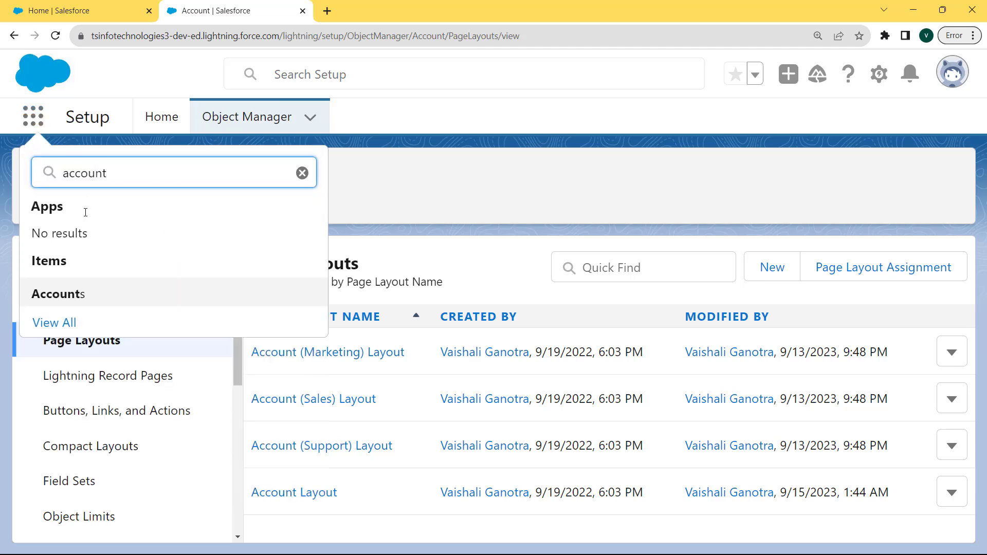
pyautogui.click(60, 303)
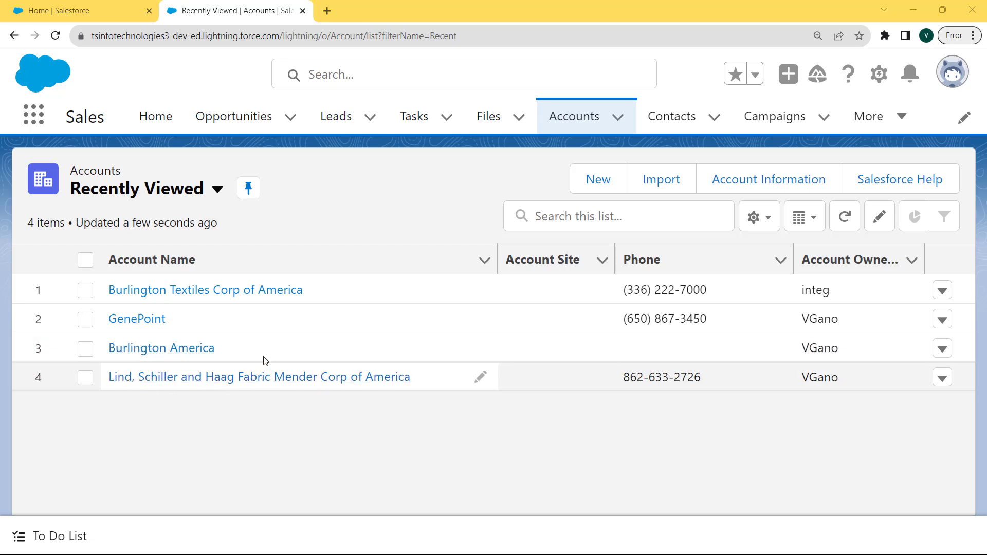
pyautogui.click(218, 291)
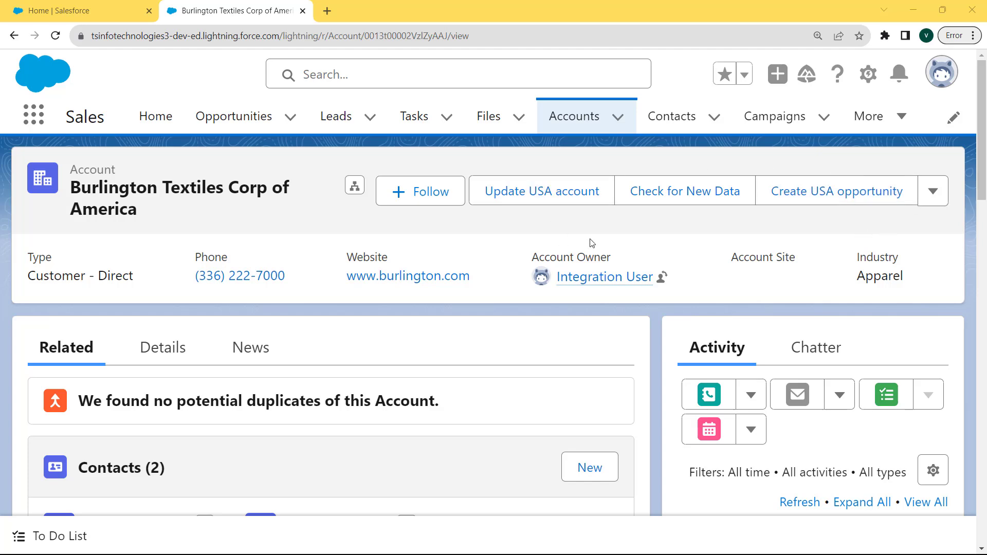
# - Run the Update Account Record action on the account and save its form without changing any field
pyautogui.click(933, 192)
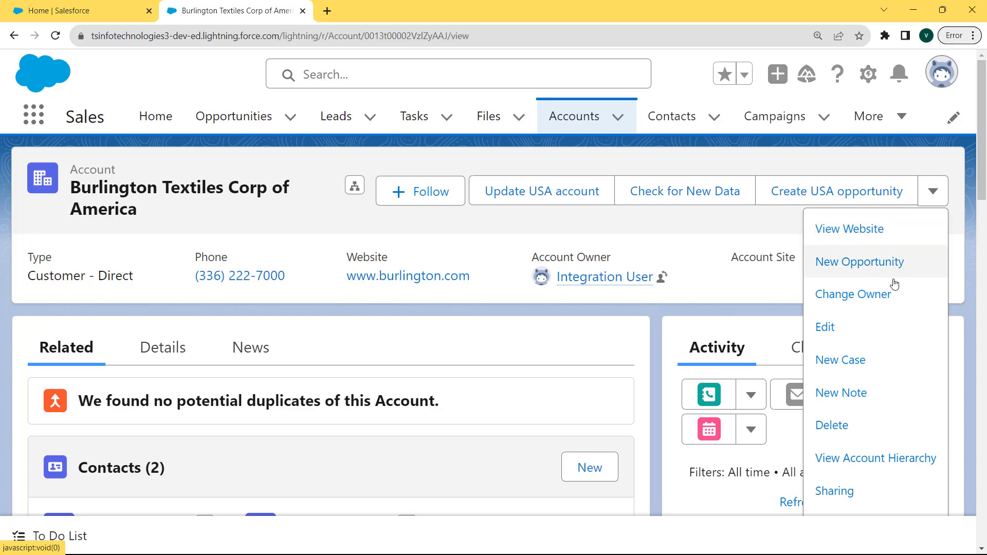
pyautogui.scroll(-3, 984, 194)
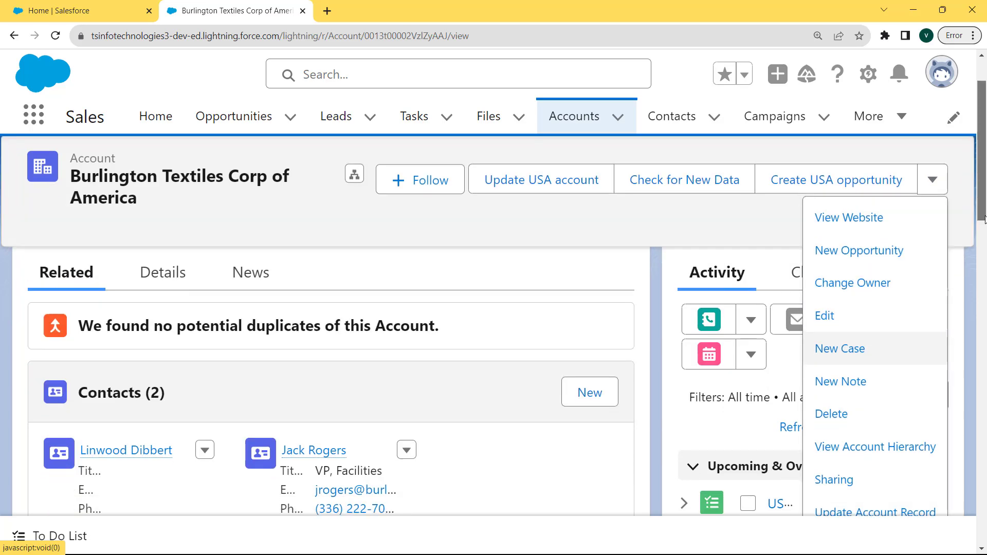
pyautogui.click(896, 513)
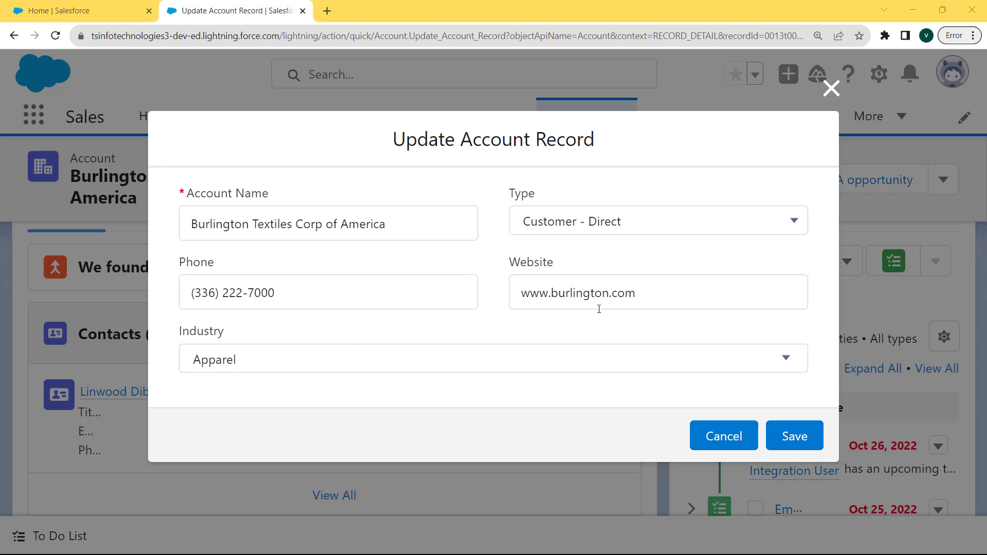
pyautogui.click(781, 436)
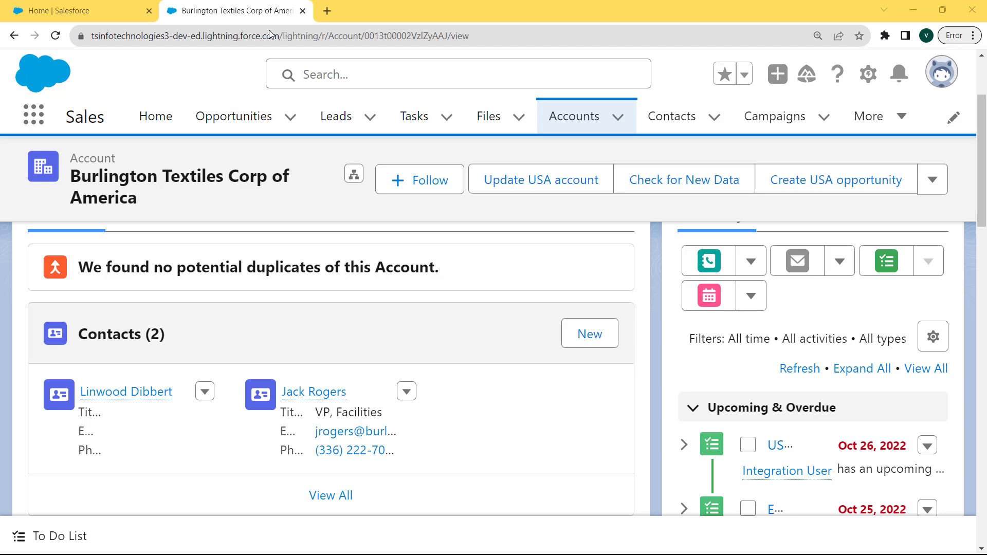
# - Switch from Lightning Experience to Salesforce Classic and open Setup there
pyautogui.click(945, 82)
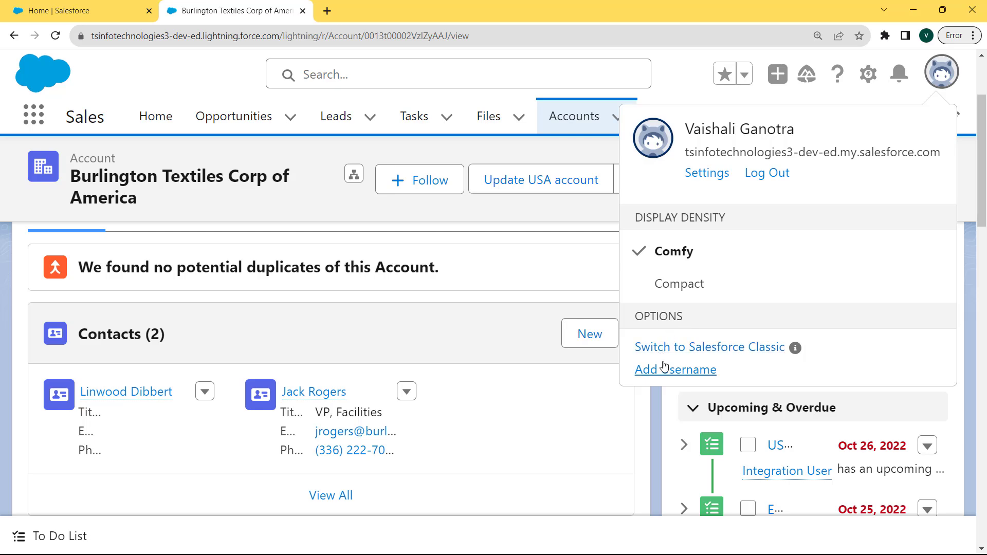
pyautogui.click(705, 349)
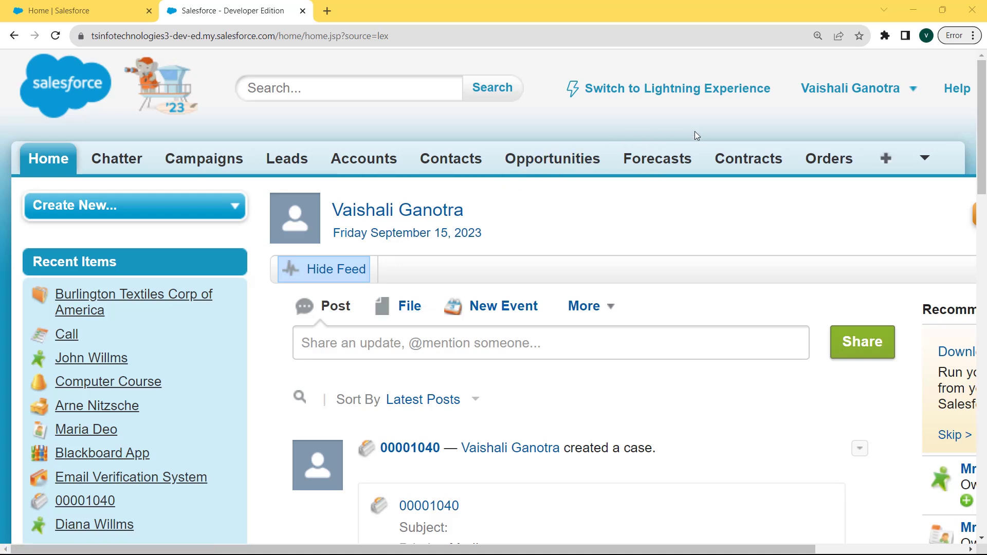
pyautogui.click(915, 93)
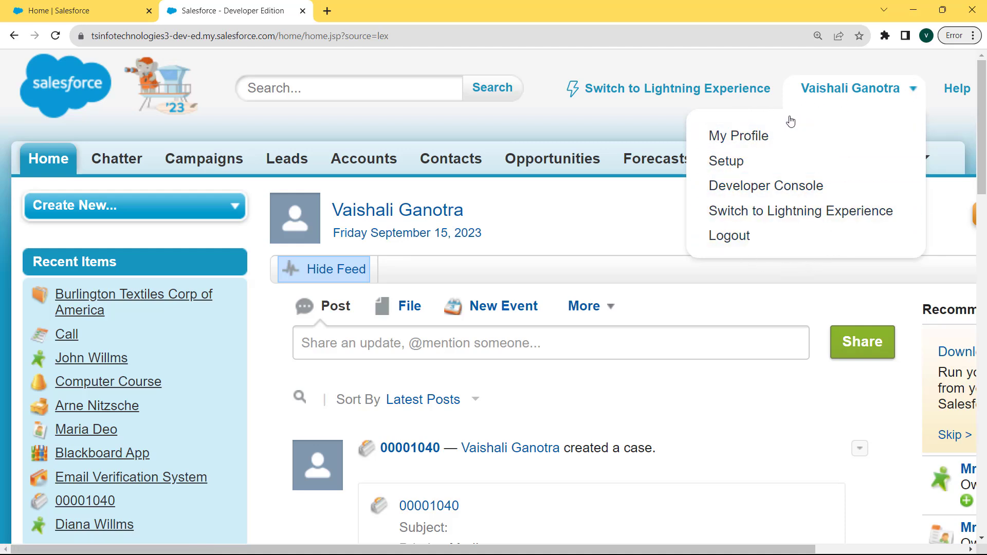
pyautogui.click(727, 160)
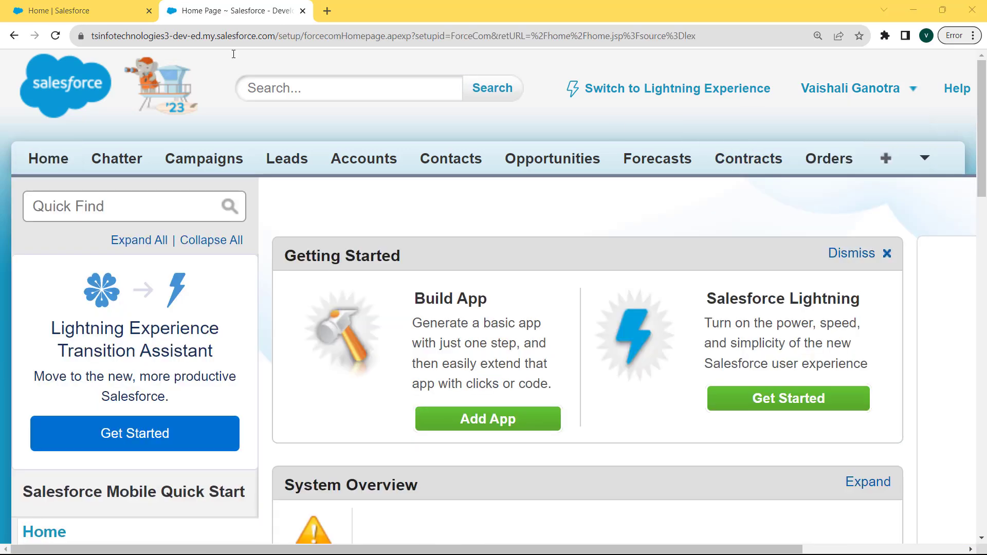
# - Search Setup for "account", open the Buttons, Links, and Actions of Accounts and start a new action
pyautogui.click(192, 201)
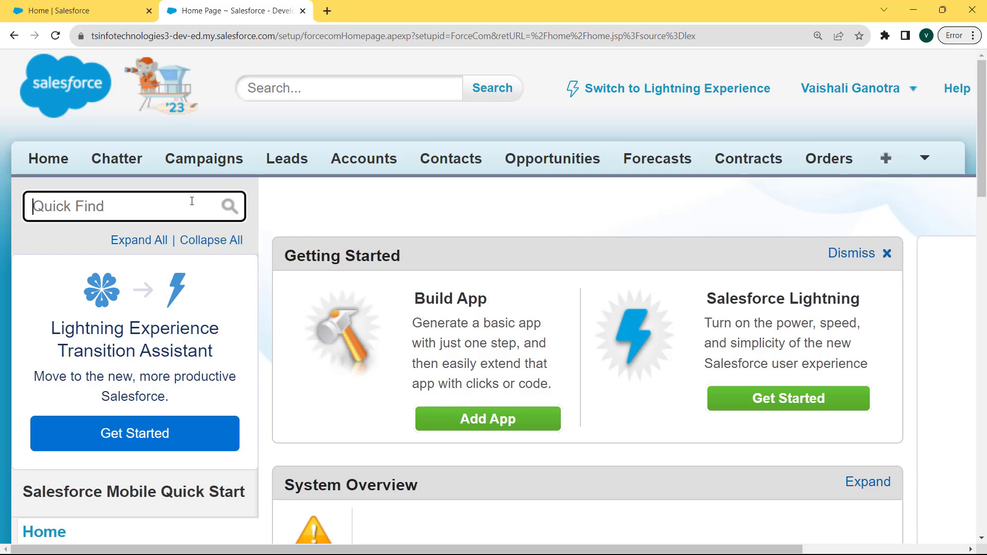
pyautogui.write('account')
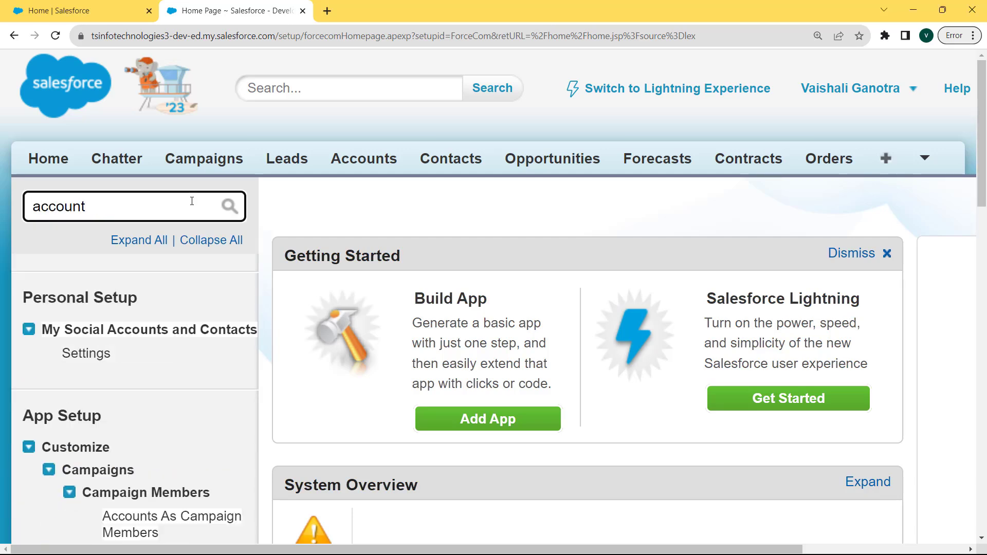
pyautogui.moveTo(982, 177); pyautogui.dragTo(982, 322)
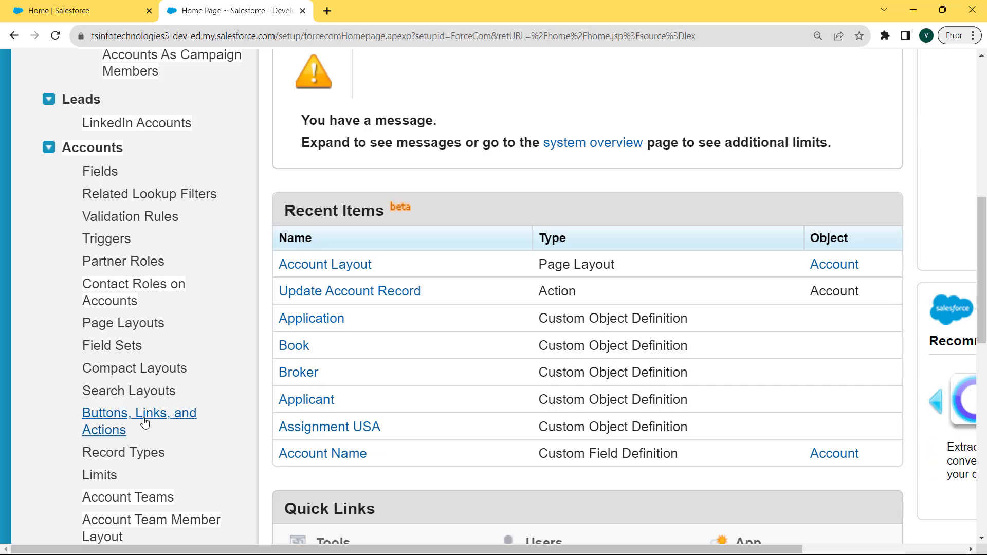
pyautogui.click(110, 420)
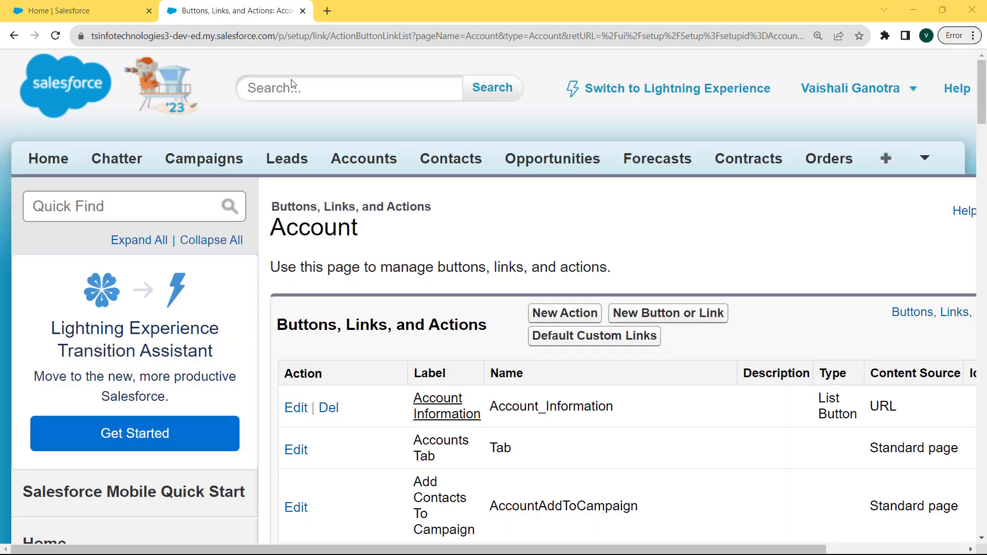
pyautogui.click(550, 315)
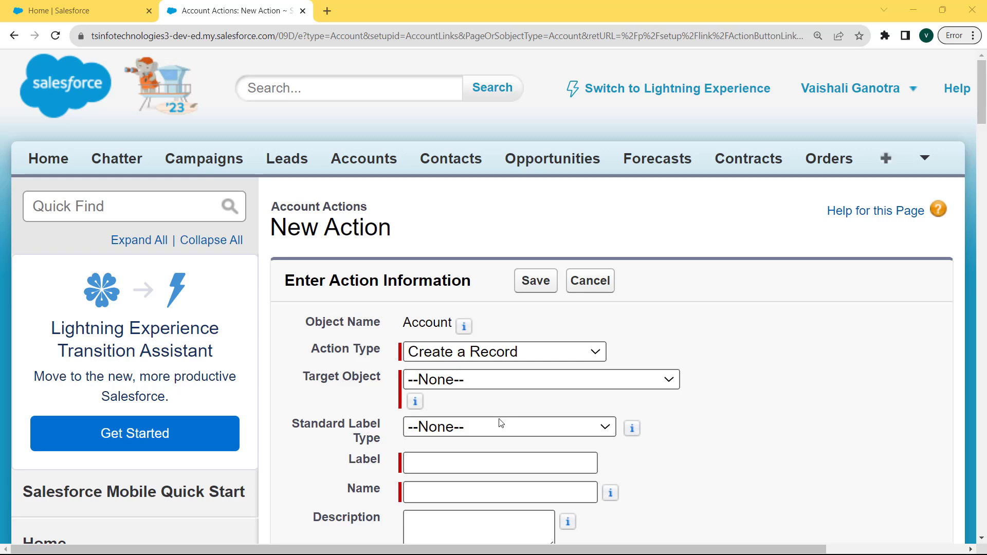
# - Set the new action to Create a Record with target object Account and relationship field Account Number
pyautogui.click(532, 354)
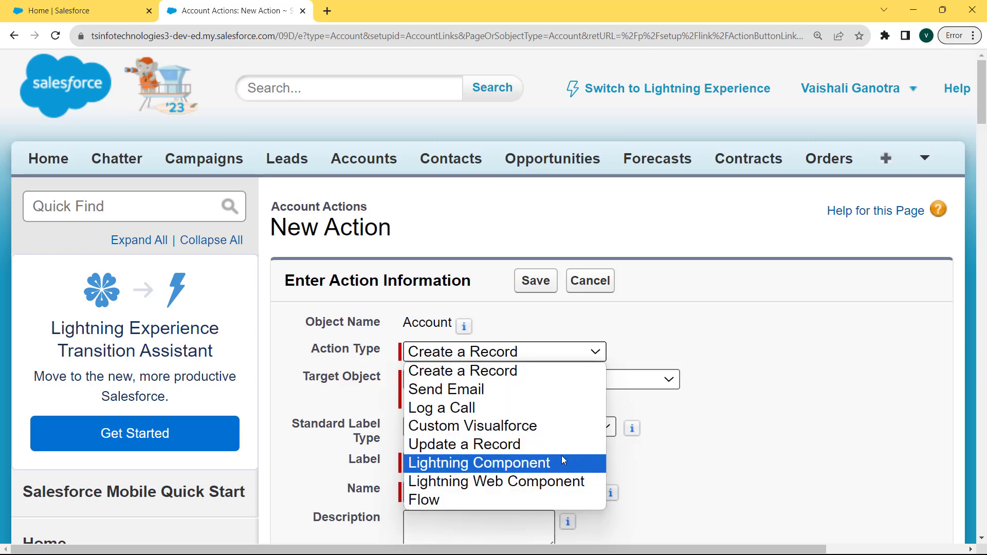
pyautogui.click(501, 374)
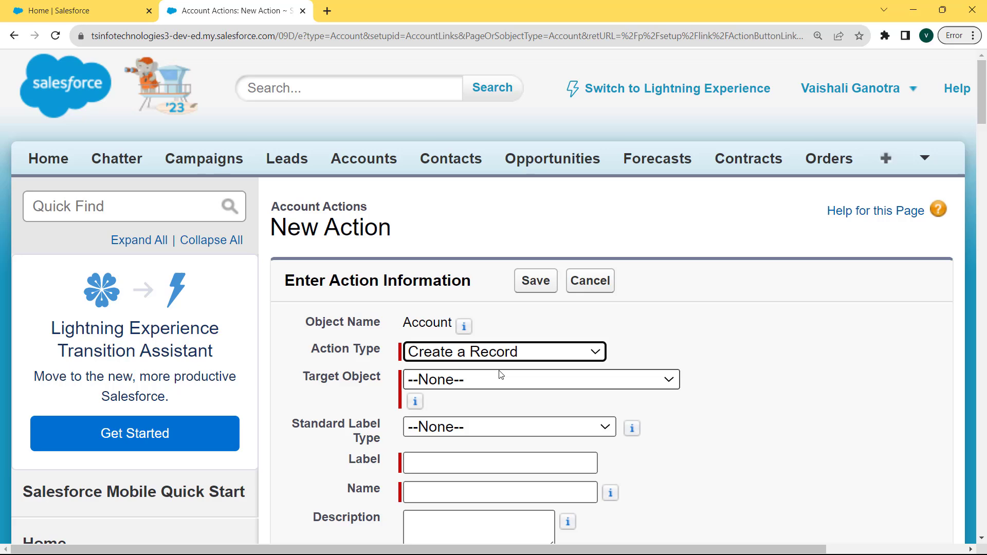
pyautogui.click(523, 387)
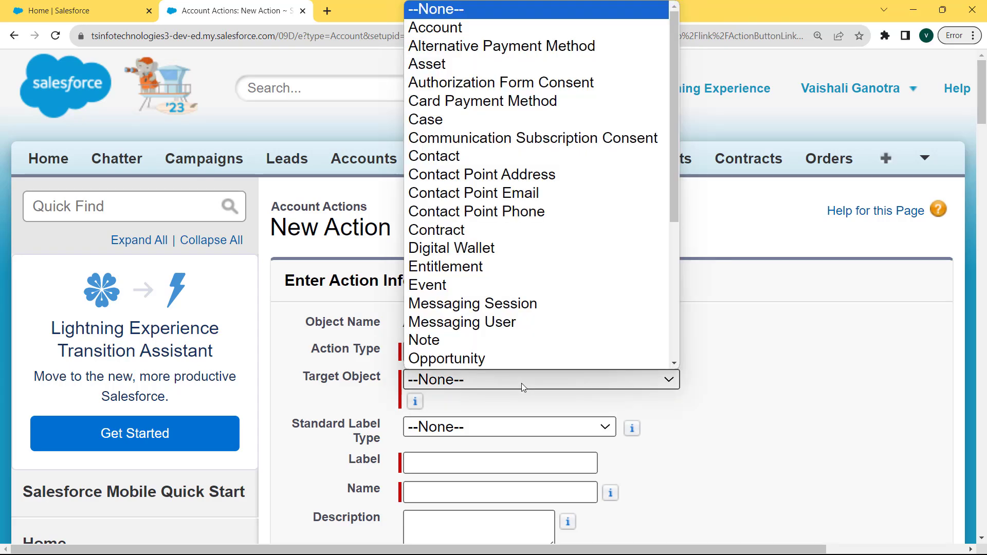
pyautogui.click(485, 34)
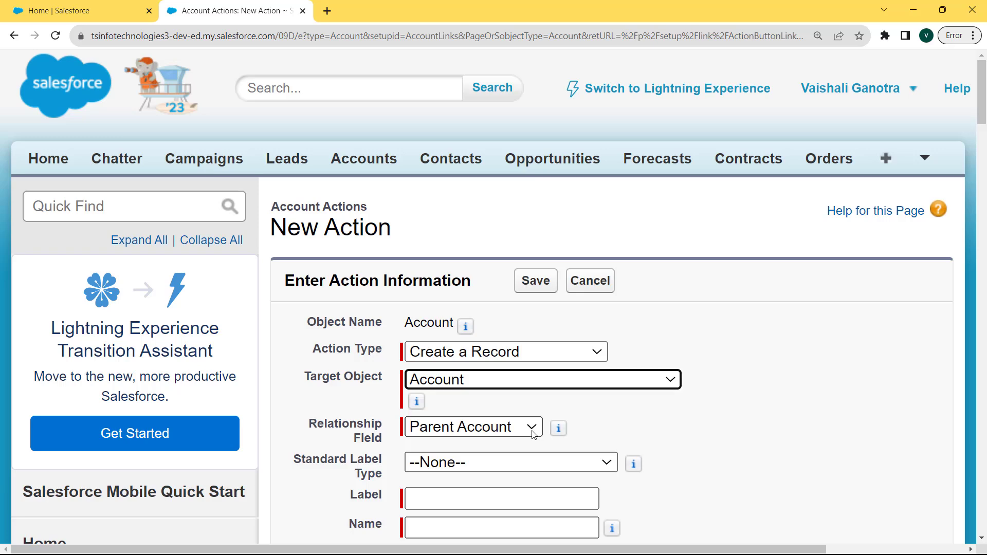
pyautogui.click(490, 429)
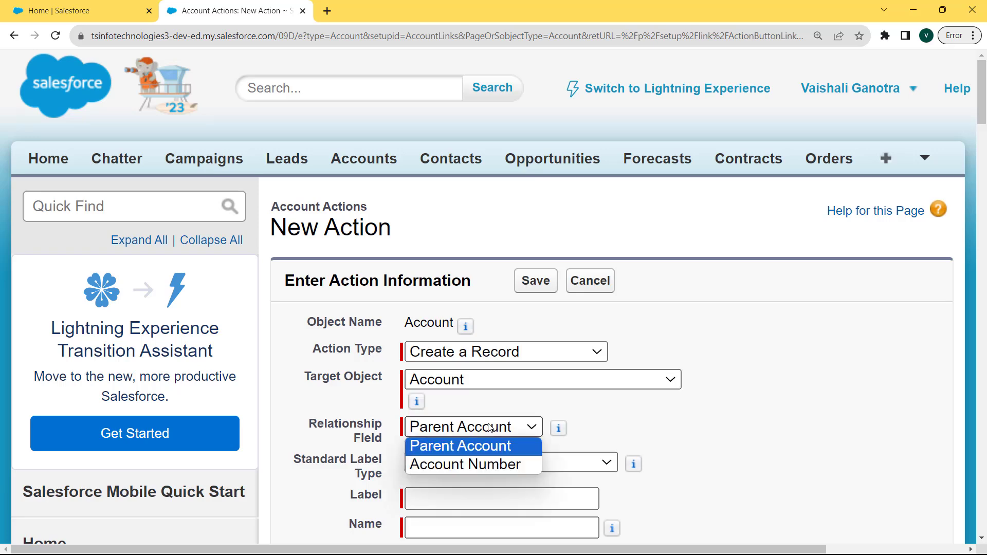
pyautogui.click(483, 465)
# - Label the action "Create Account Record", keeping the standard label type at None and the name Create_Account_Record
pyautogui.click(510, 464)
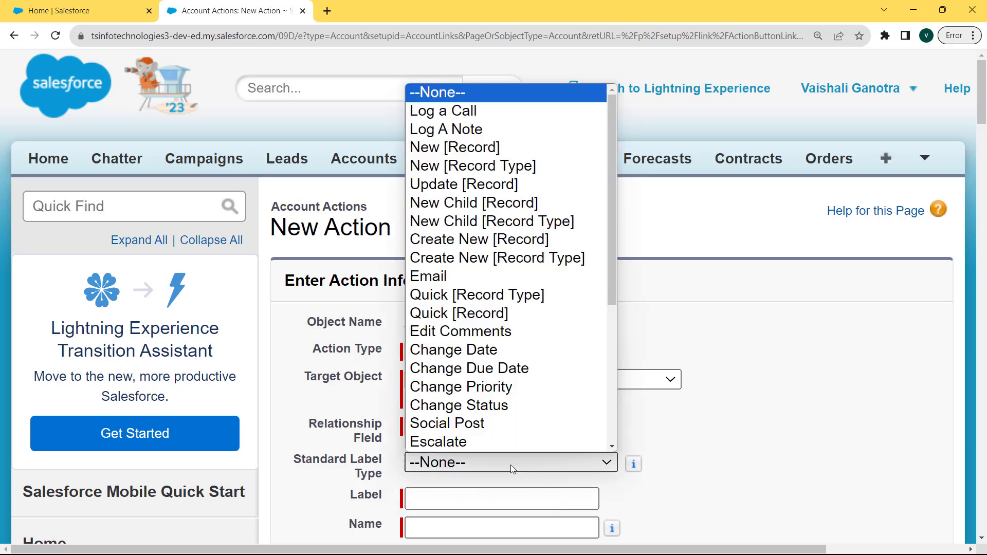
pyautogui.scroll(-1, 523, 378)
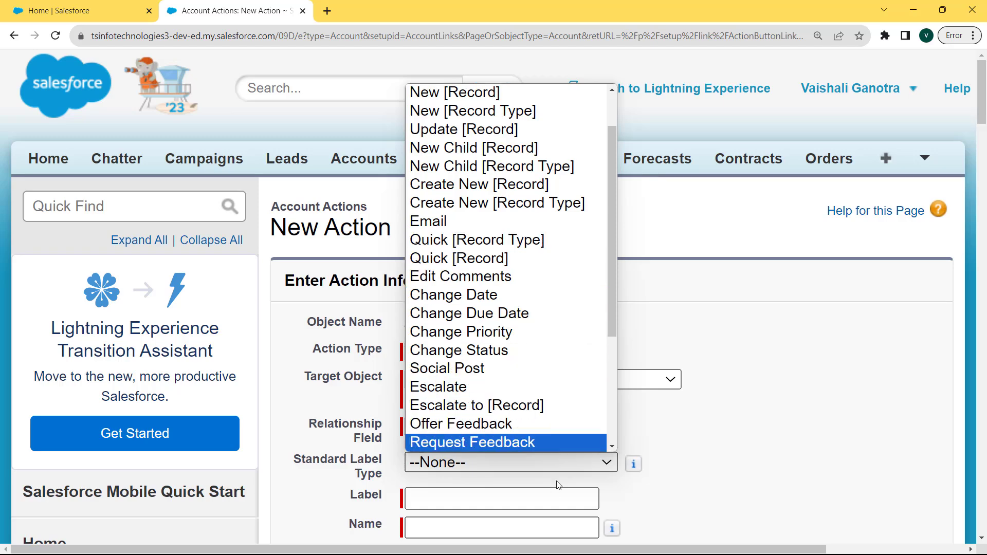
pyautogui.click(544, 499)
pyautogui.write('Create Account Record')
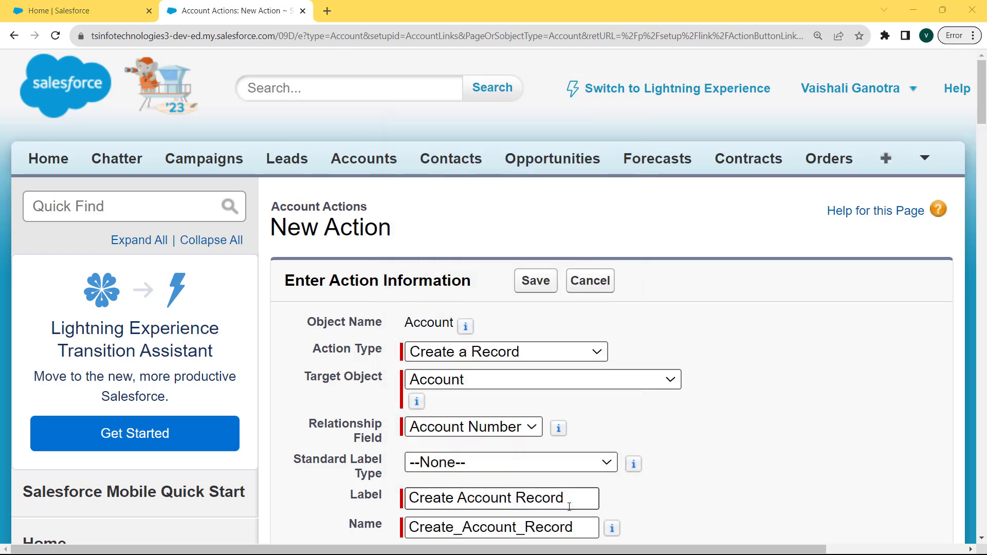
pyautogui.moveTo(566, 497); pyautogui.dragTo(409, 497)
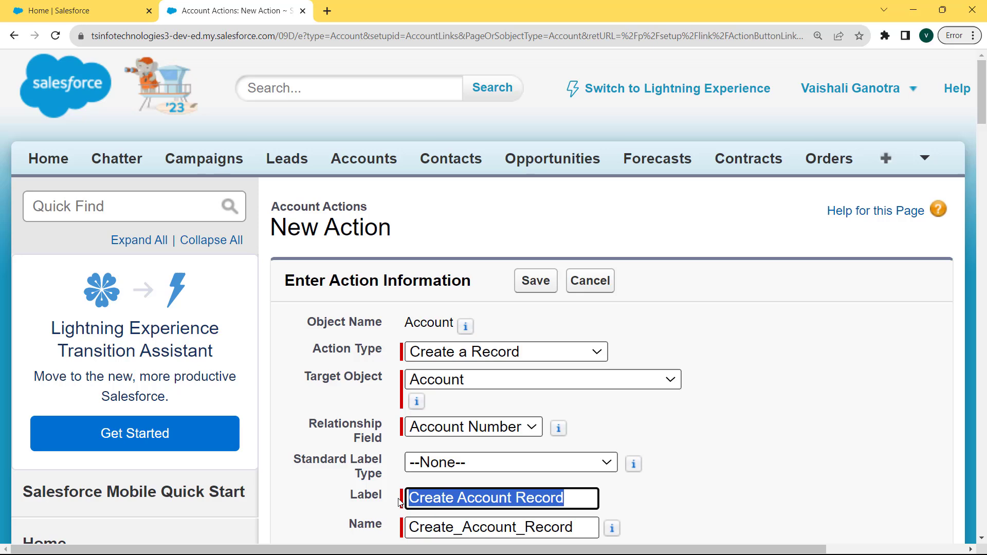
pyautogui.click(588, 525)
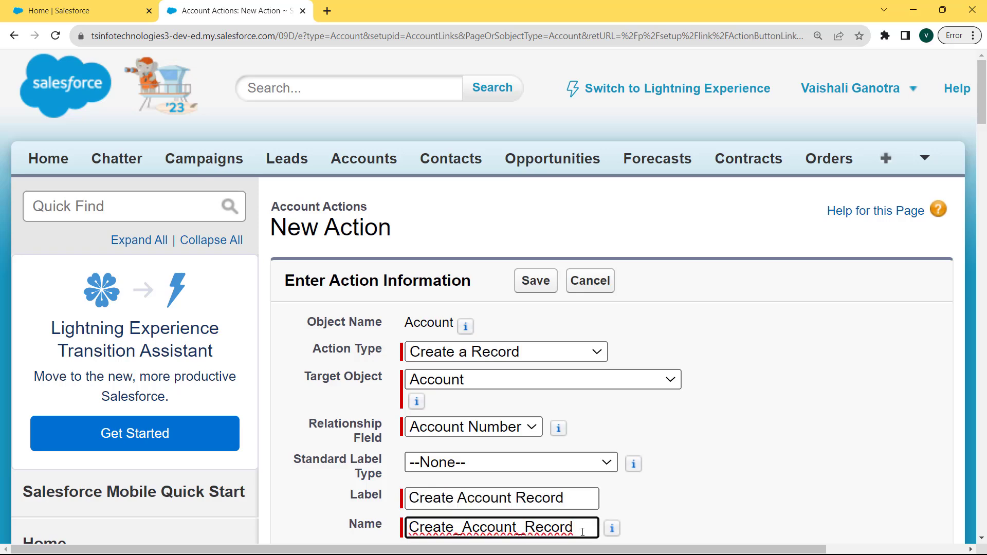
# - Save the action with description and success message left empty, and save its action layout with the default fields
pyautogui.scroll(-6, 582, 532)
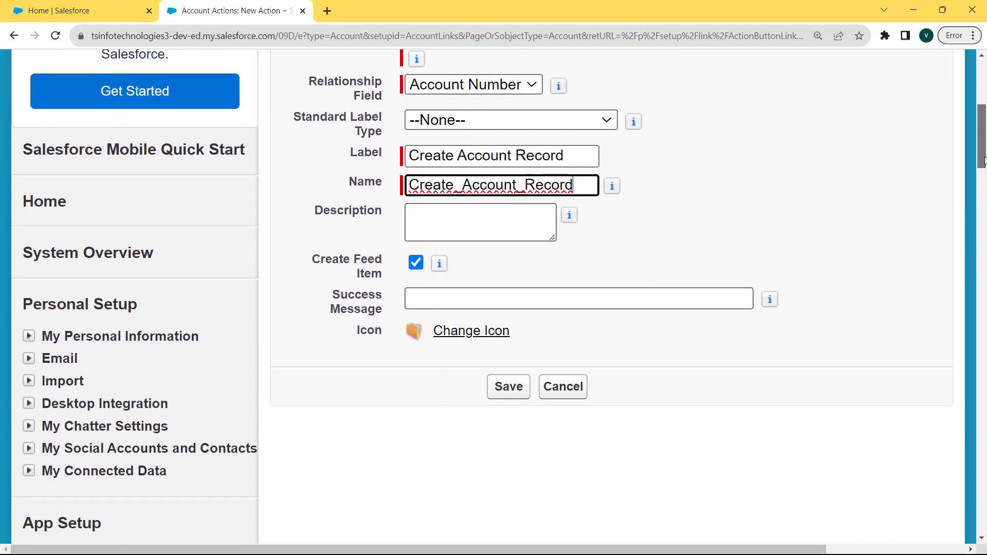
pyautogui.click(445, 208)
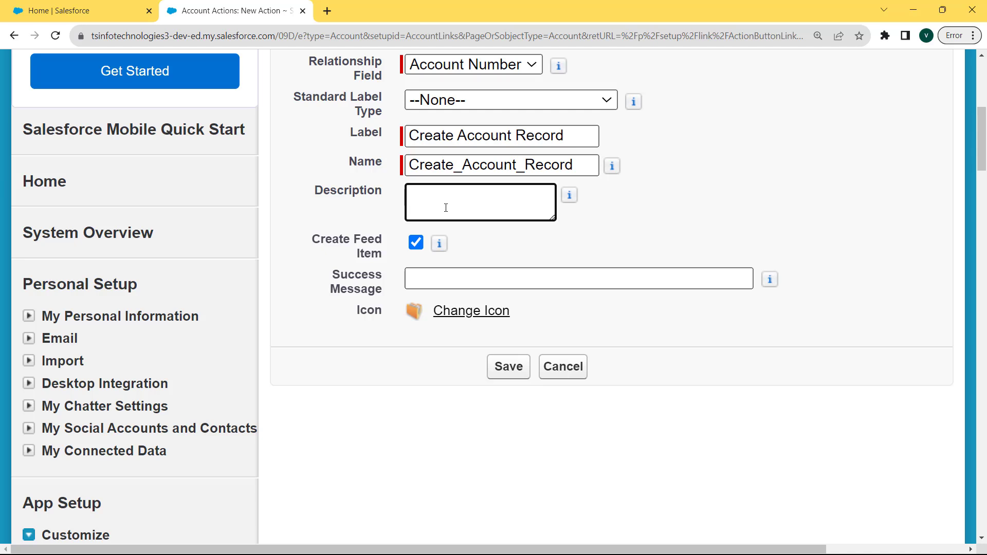
pyautogui.click(422, 282)
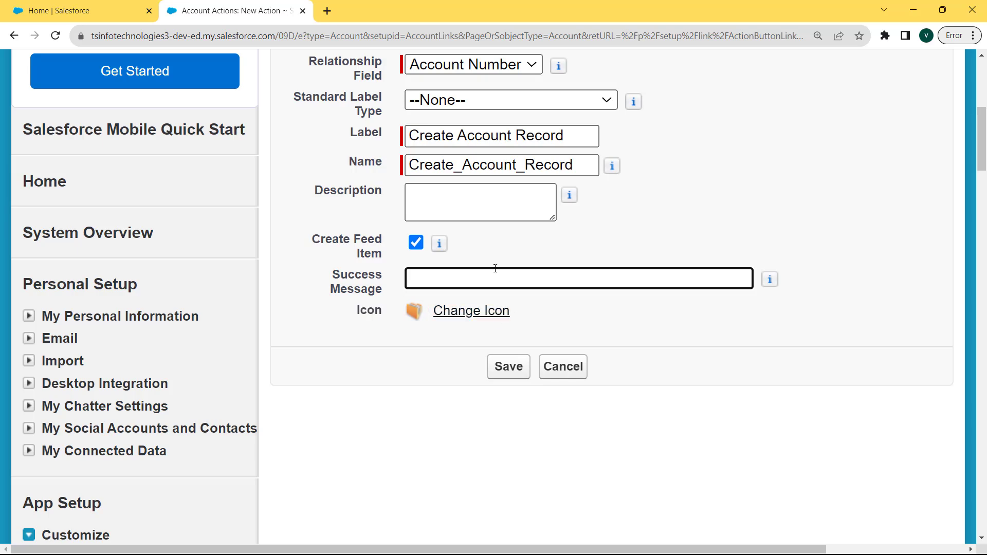
pyautogui.click(507, 368)
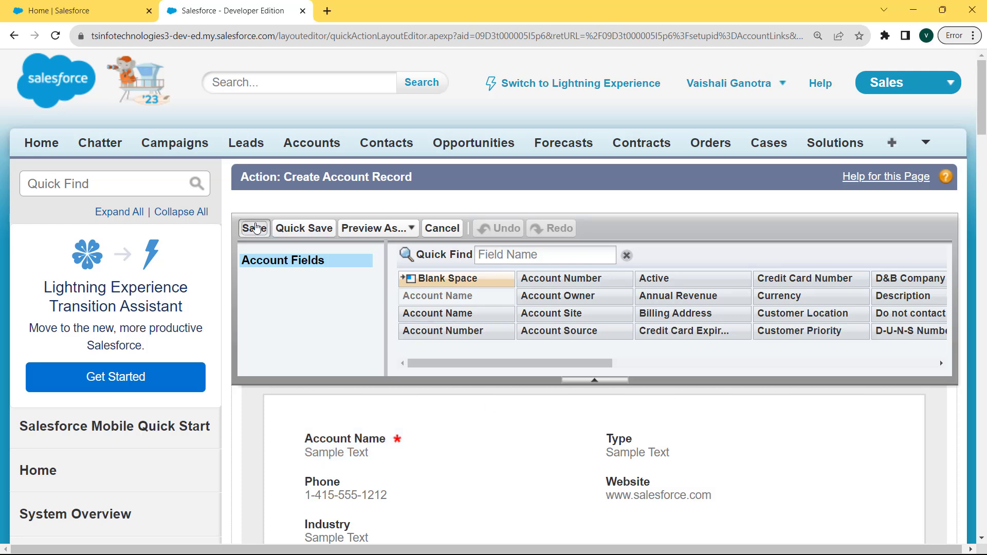
pyautogui.click(255, 227)
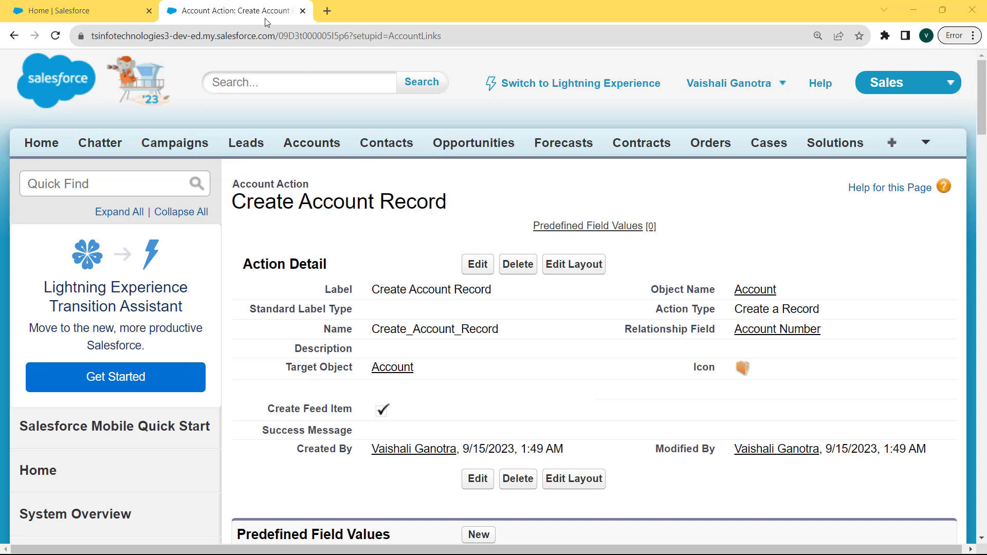
# - Search Setup for "Account", open the Page Layouts of Accounts and open Account Layout for editing
pyautogui.click(128, 187)
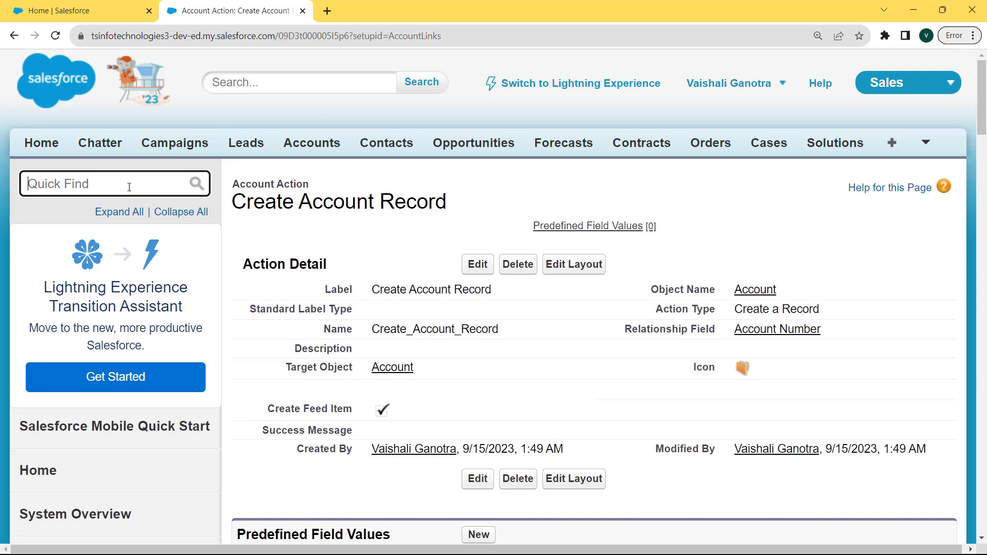
pyautogui.write('Account')
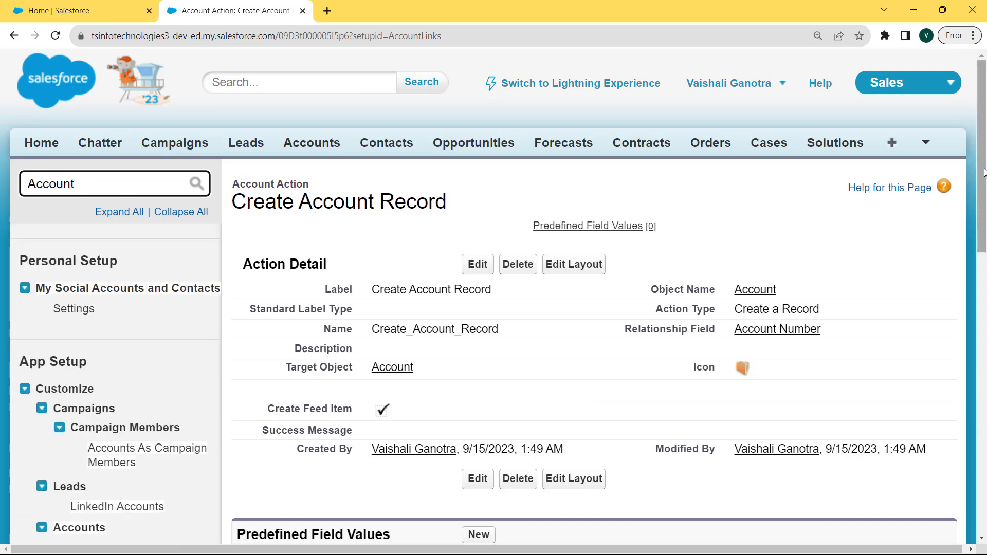
pyautogui.moveTo(983, 178); pyautogui.dragTo(984, 307)
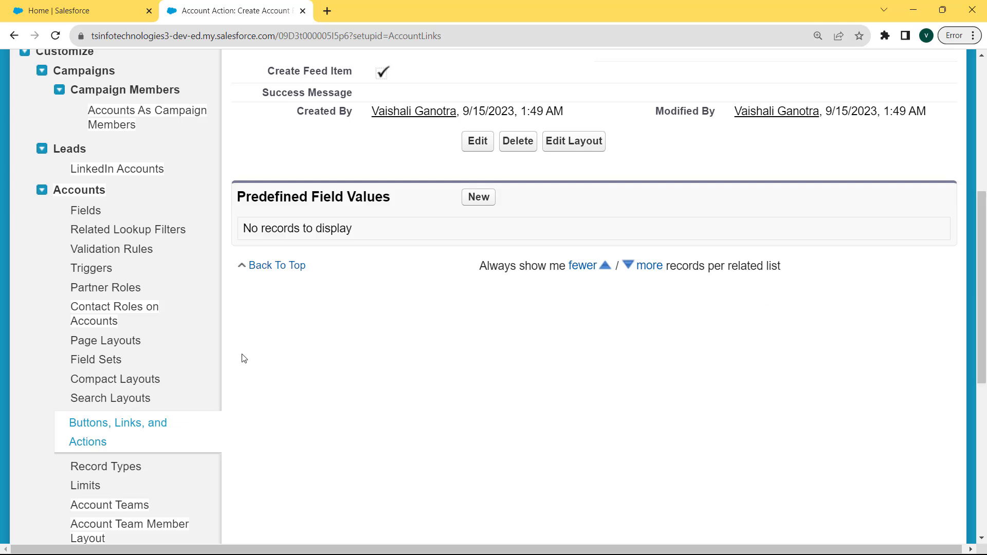
pyautogui.click(123, 345)
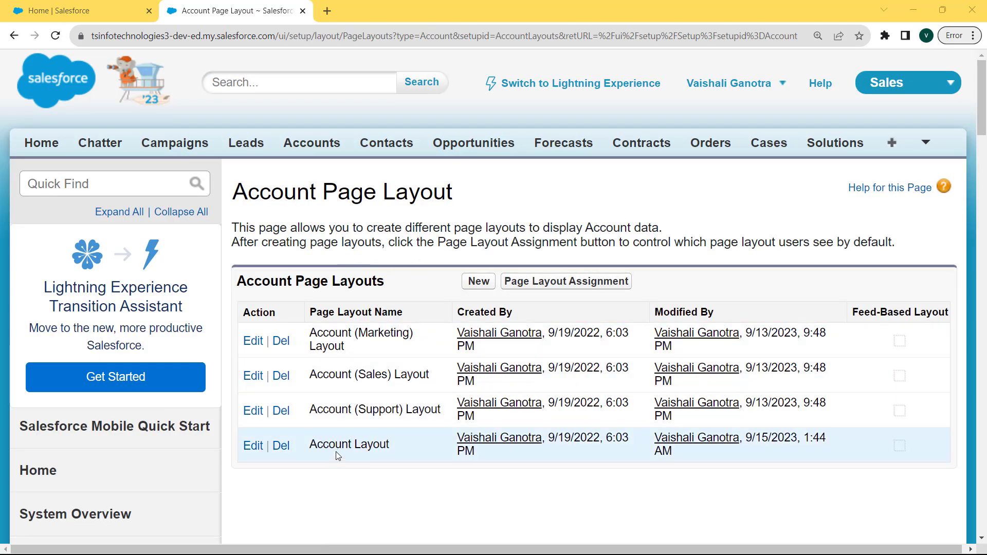
pyautogui.click(253, 446)
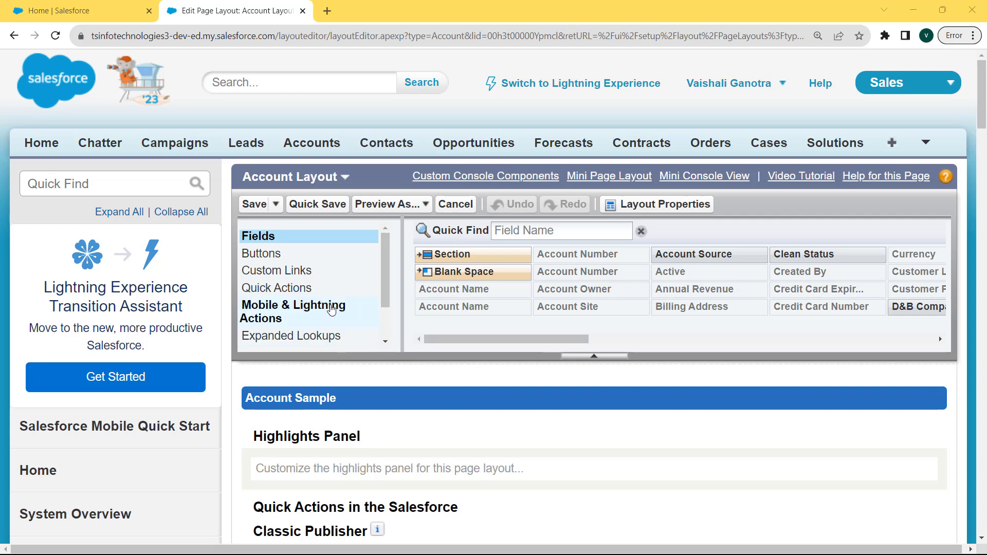
# - Find the Create Account Record action with "create", add it to the Salesforce Mobile and Lightning Experience Actions section and save the layout
pyautogui.click(331, 310)
pyautogui.click(536, 230)
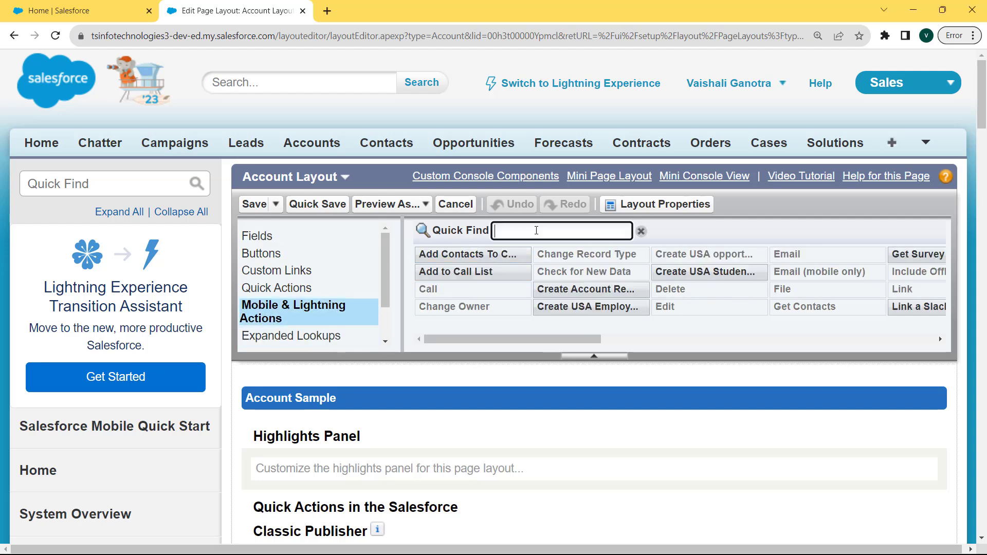
pyautogui.write('create')
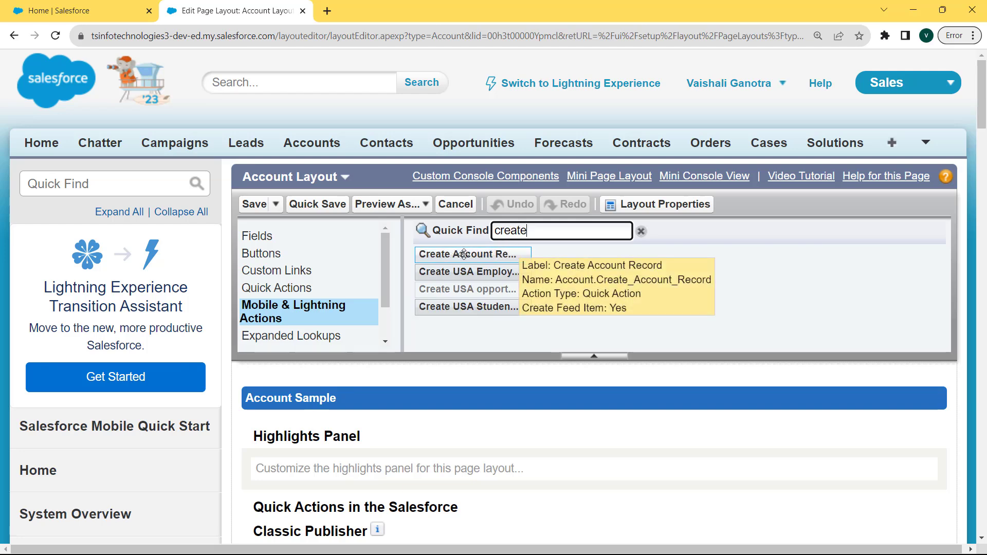
pyautogui.moveTo(464, 254); pyautogui.dragTo(511, 509)
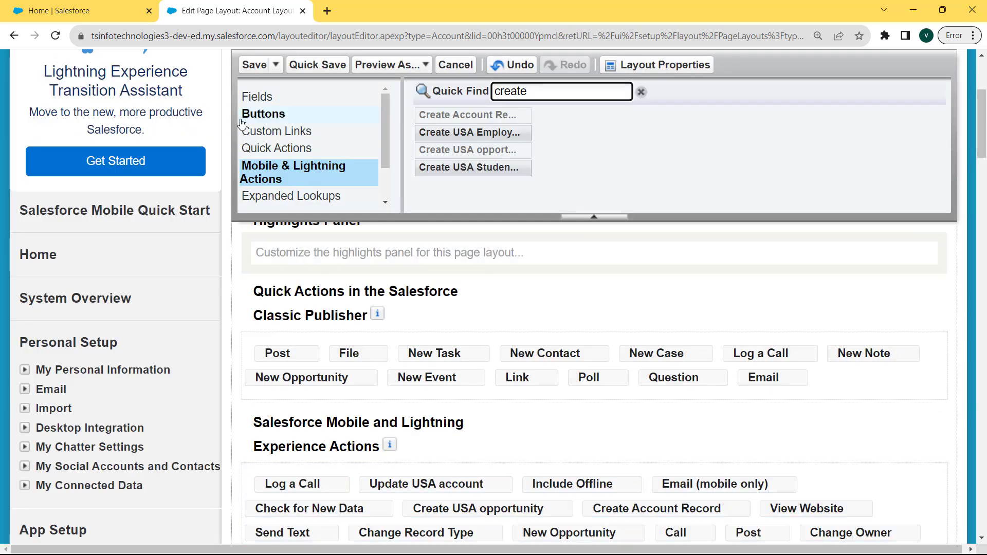
pyautogui.click(253, 66)
pyautogui.moveTo(391, 359)
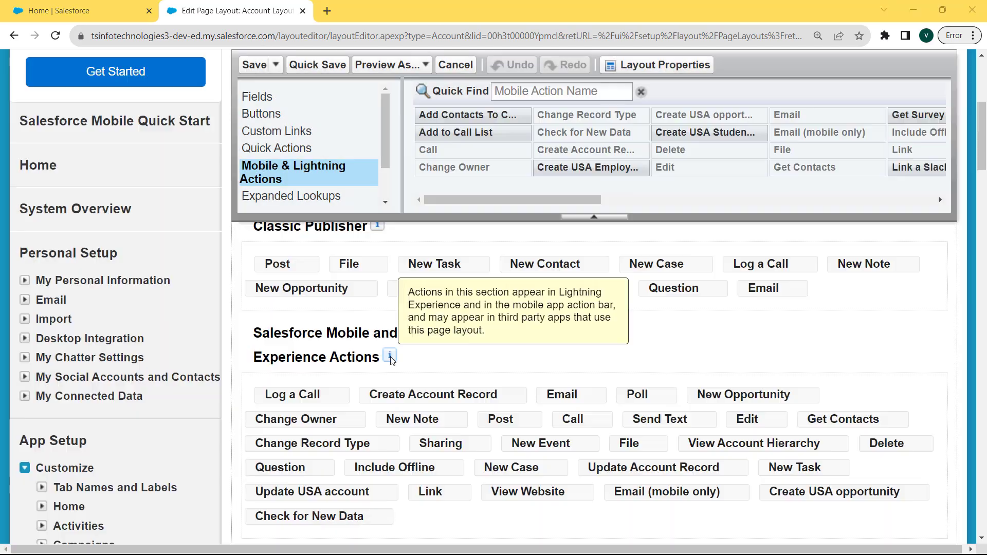